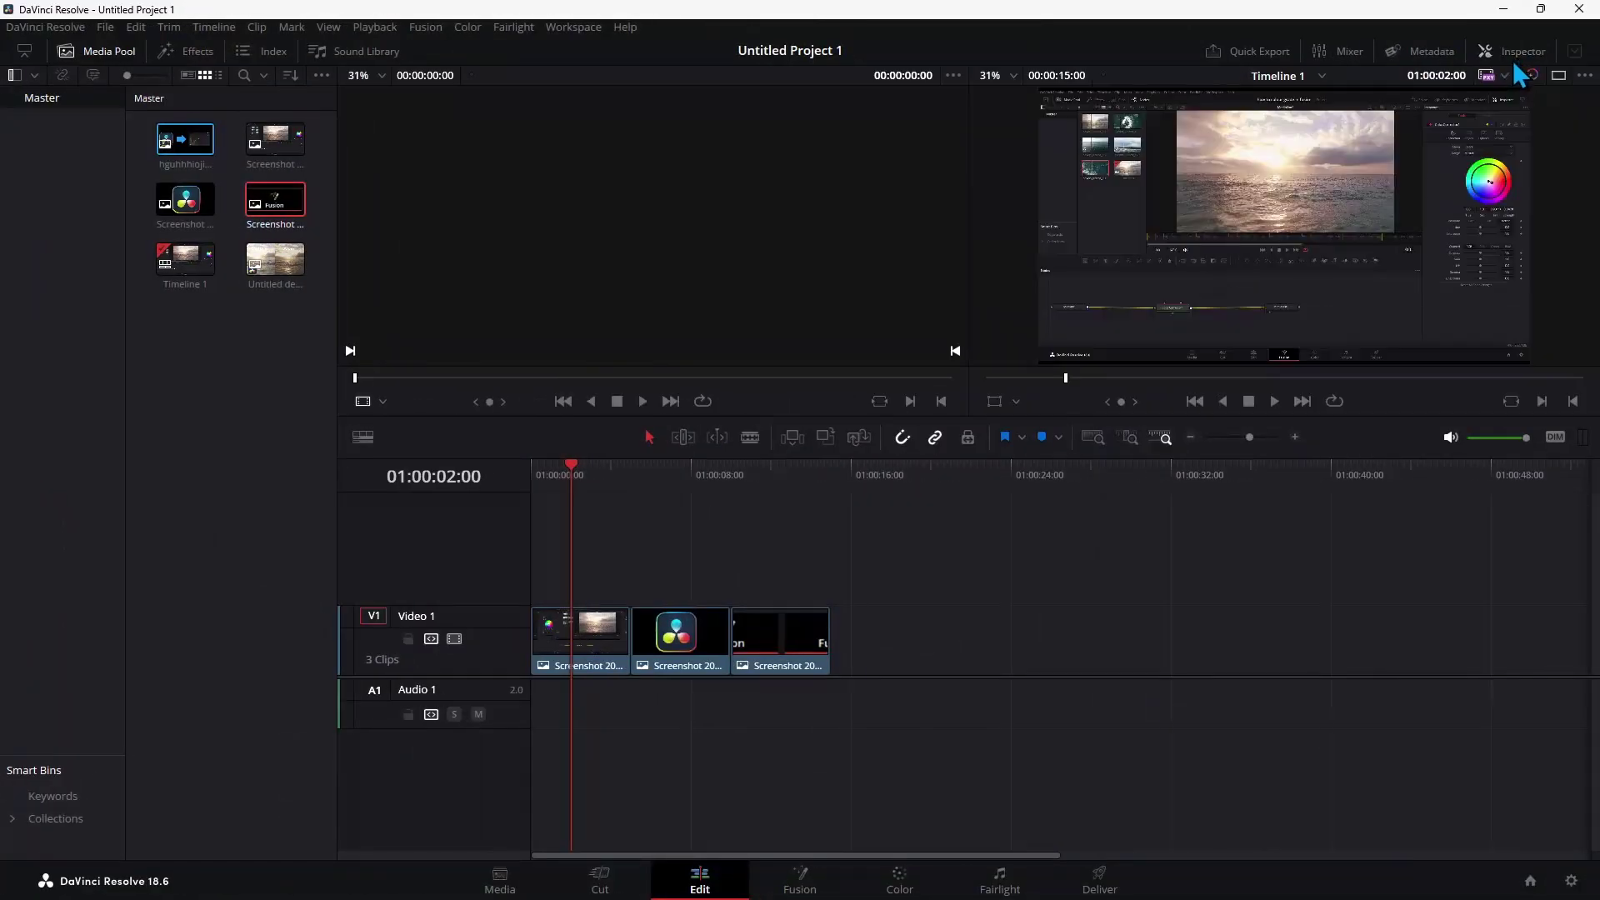
Show the Inspector and stack the logo clip on Video 2 directly above the first clip, with its zoom set to 0.360
click(1515, 58)
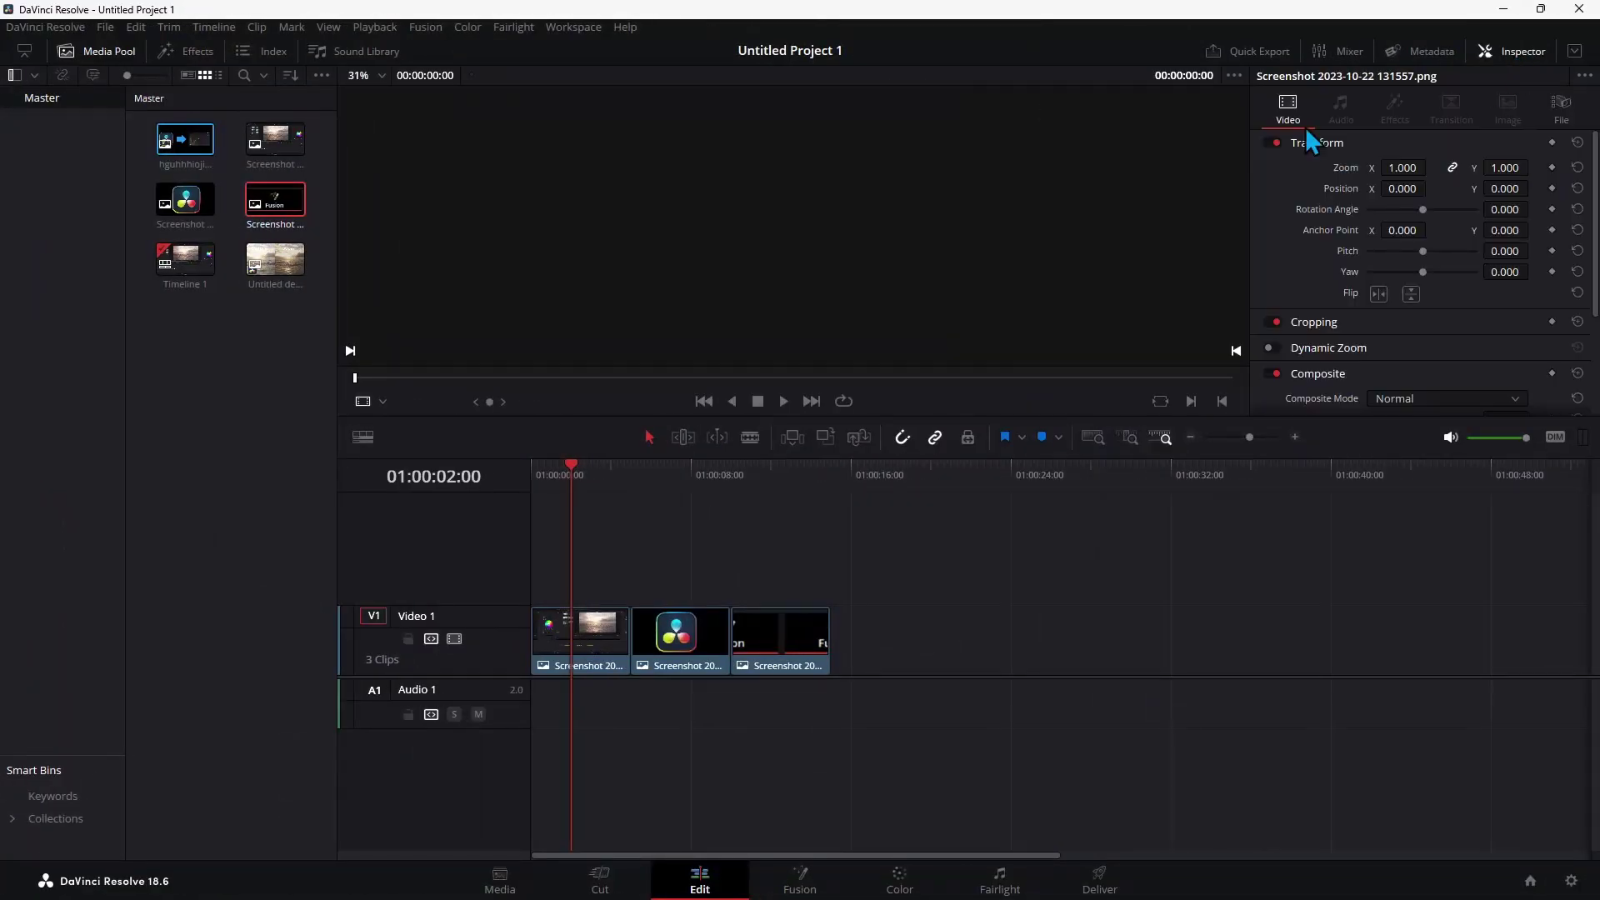
click(1510, 58)
click(282, 277)
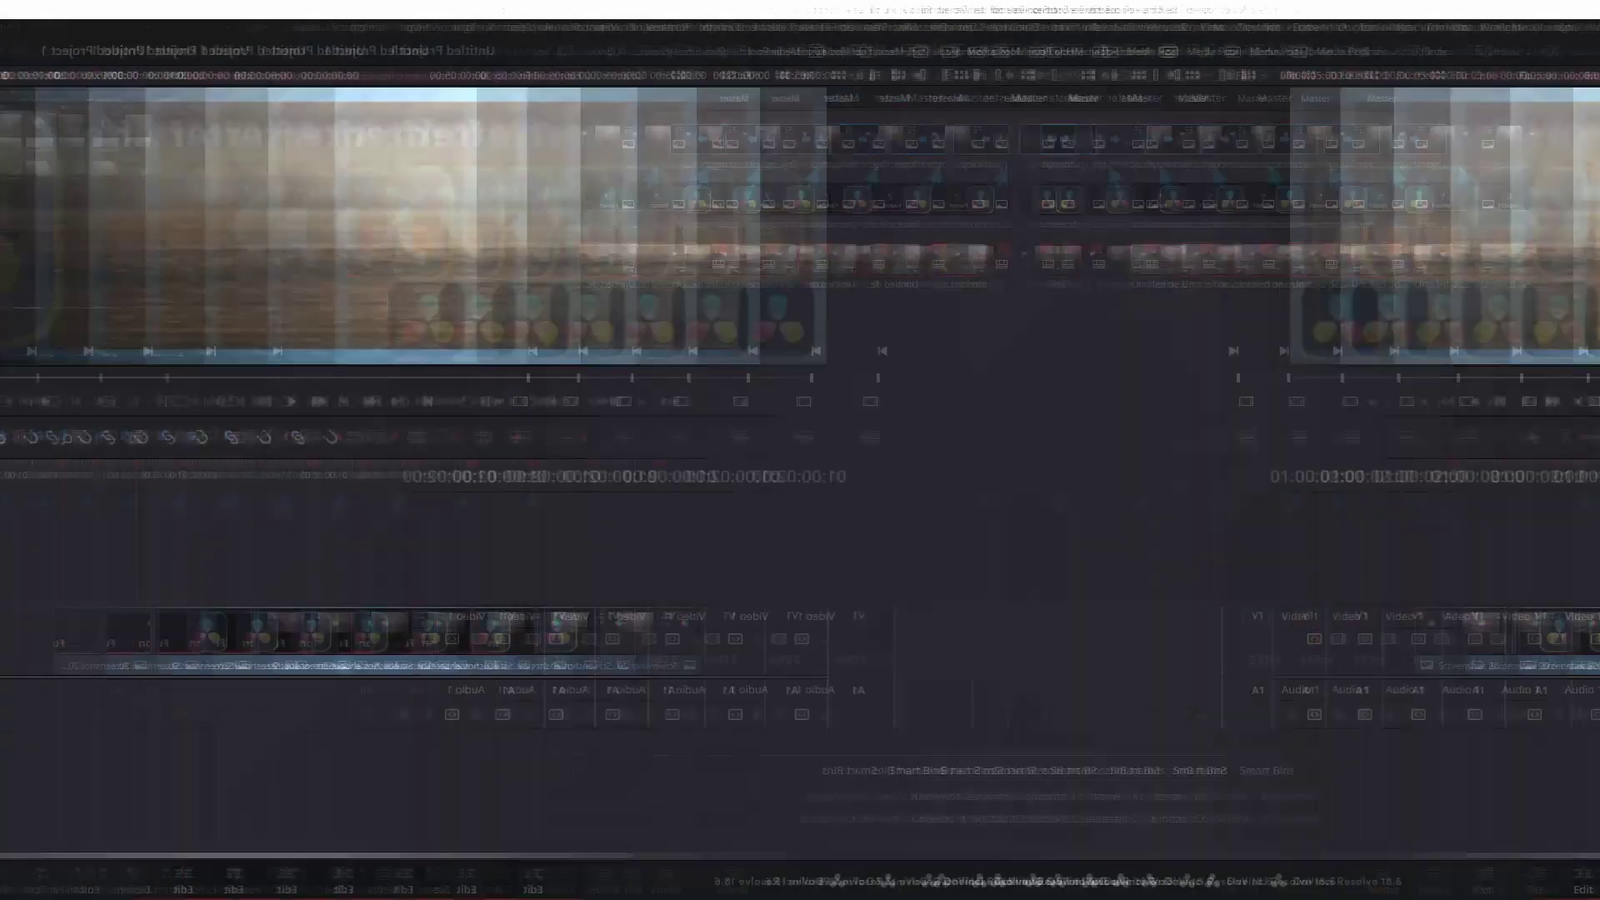
click(708, 654)
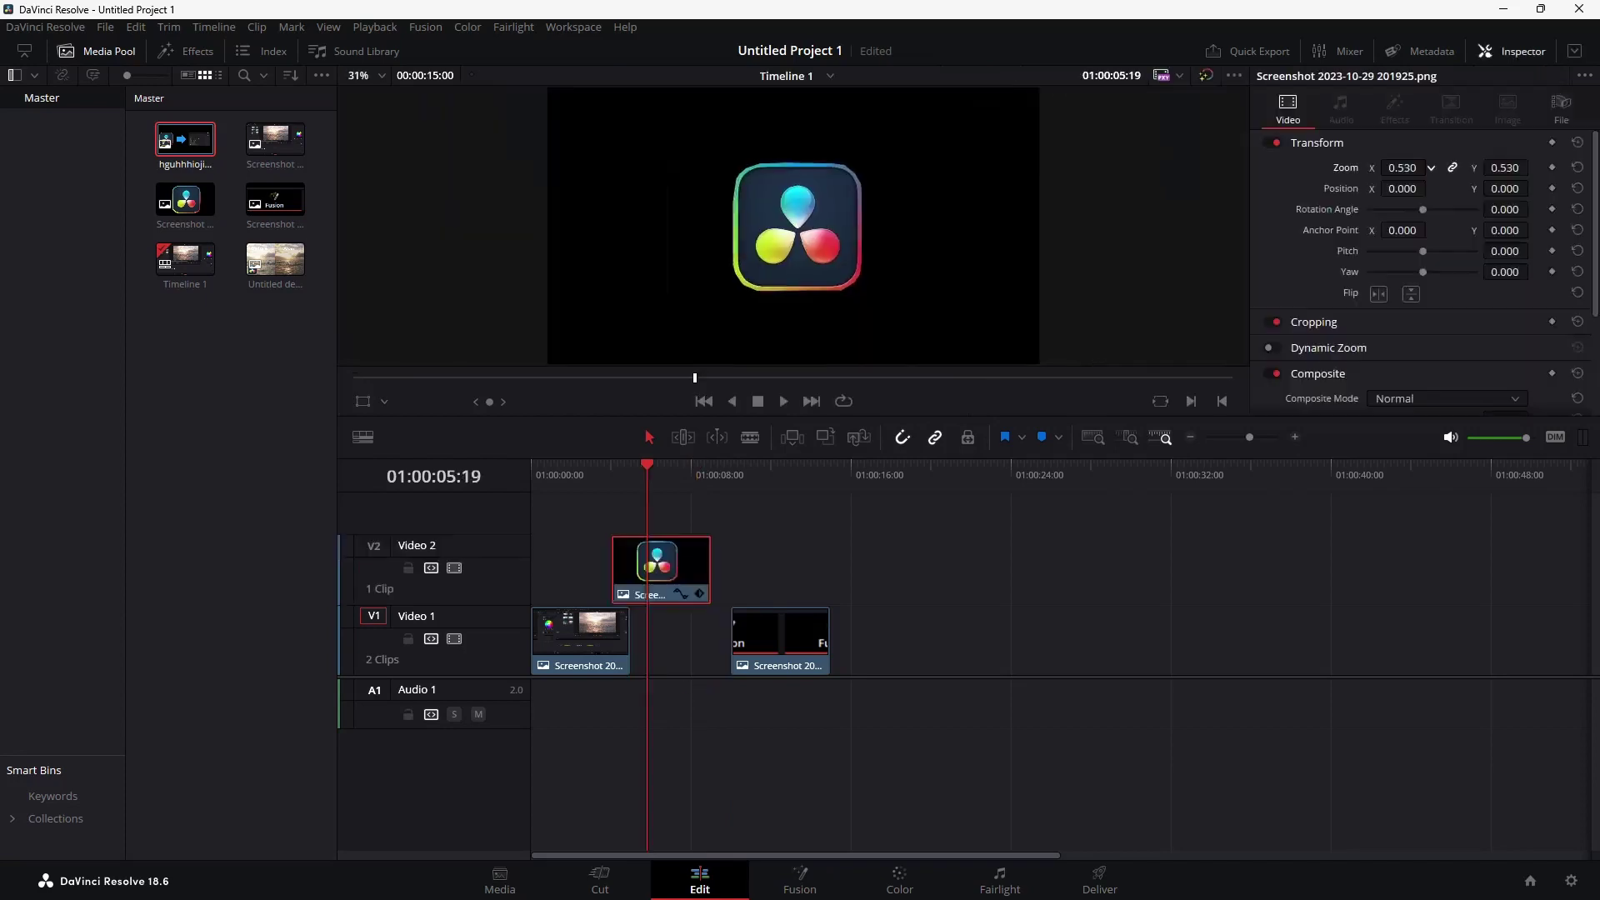
drag(697, 557, 582, 559)
drag(648, 469, 596, 471)
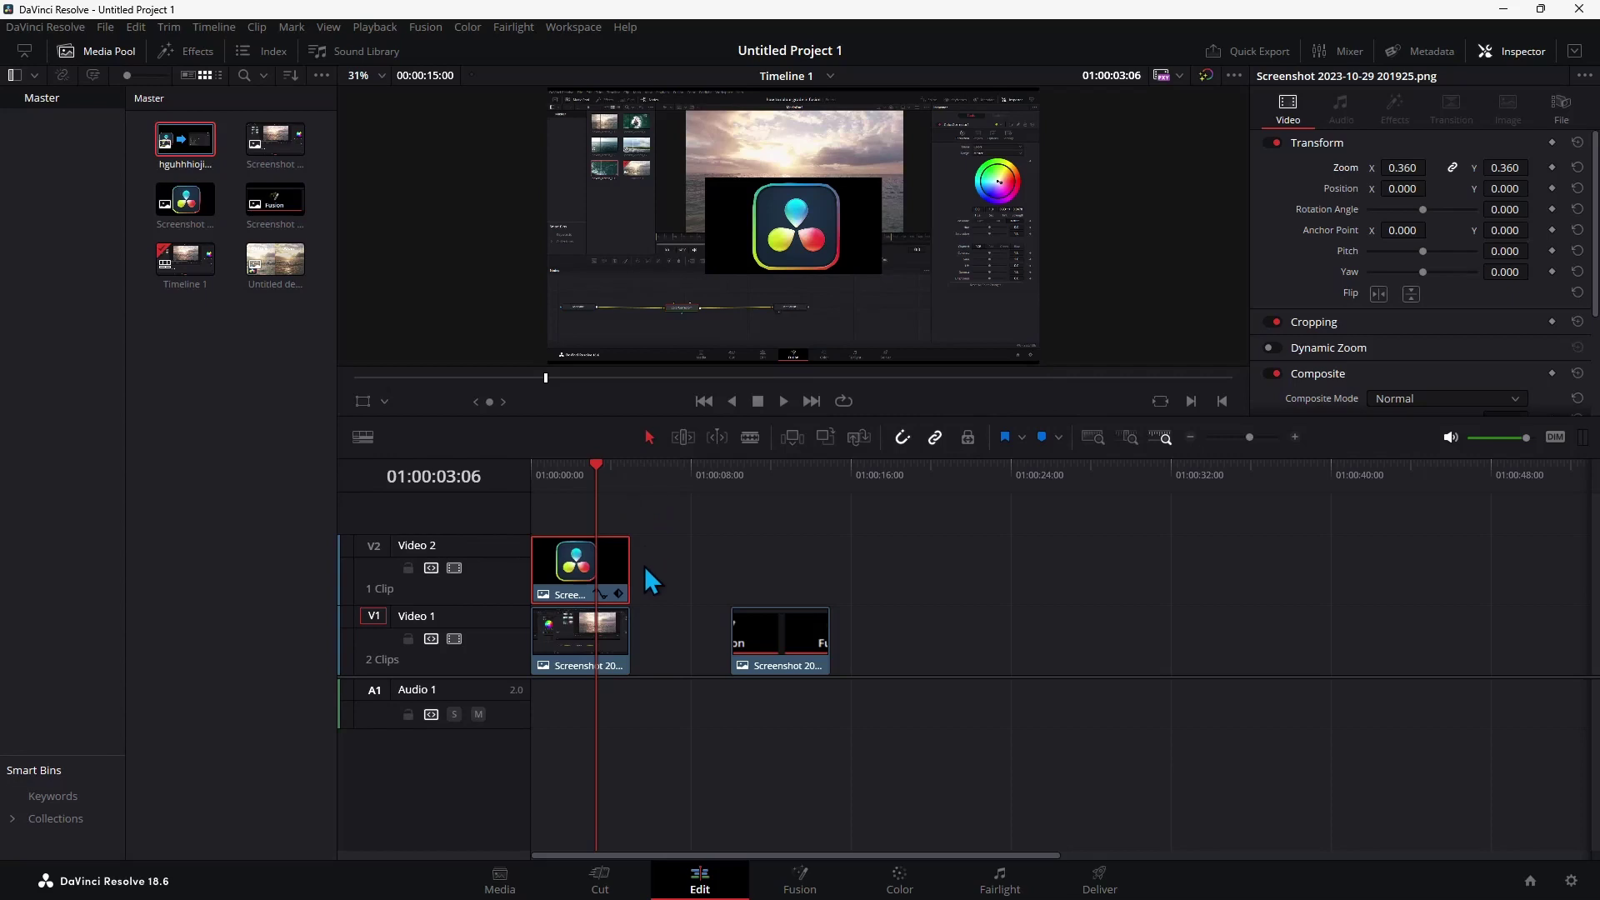
Shift the logo clip past the end of the first clip and open it in Fusion at 01:00:06:18
drag(612, 591, 713, 583)
drag(598, 468, 666, 468)
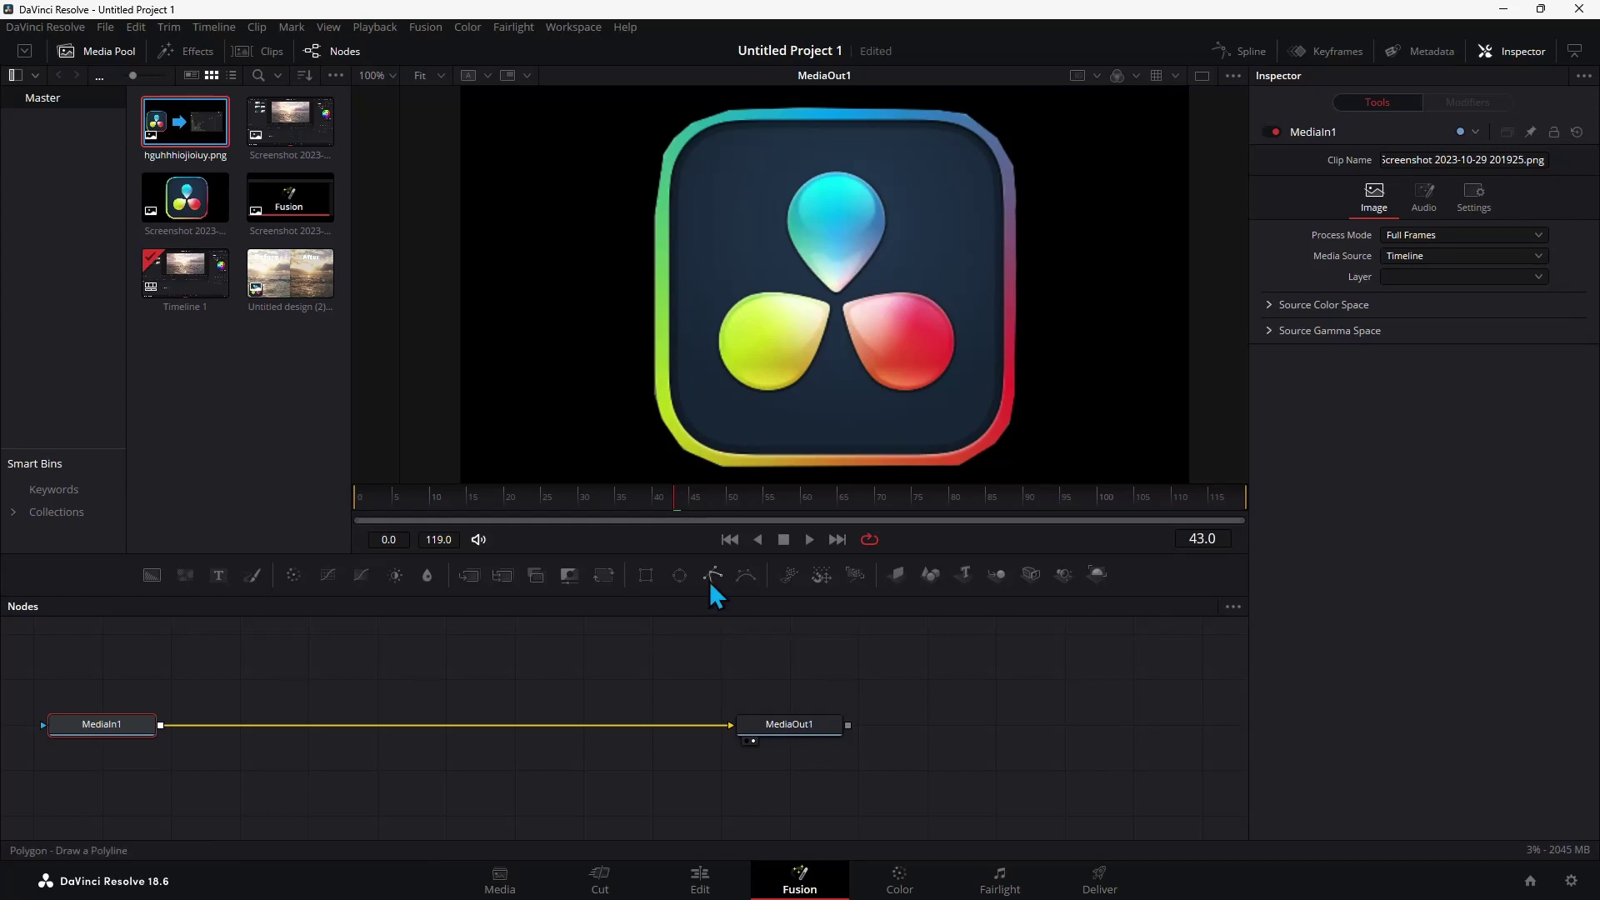
Add an unconnected Polygon mask node above the line between MediaIn1 and MediaOut1
click(679, 623)
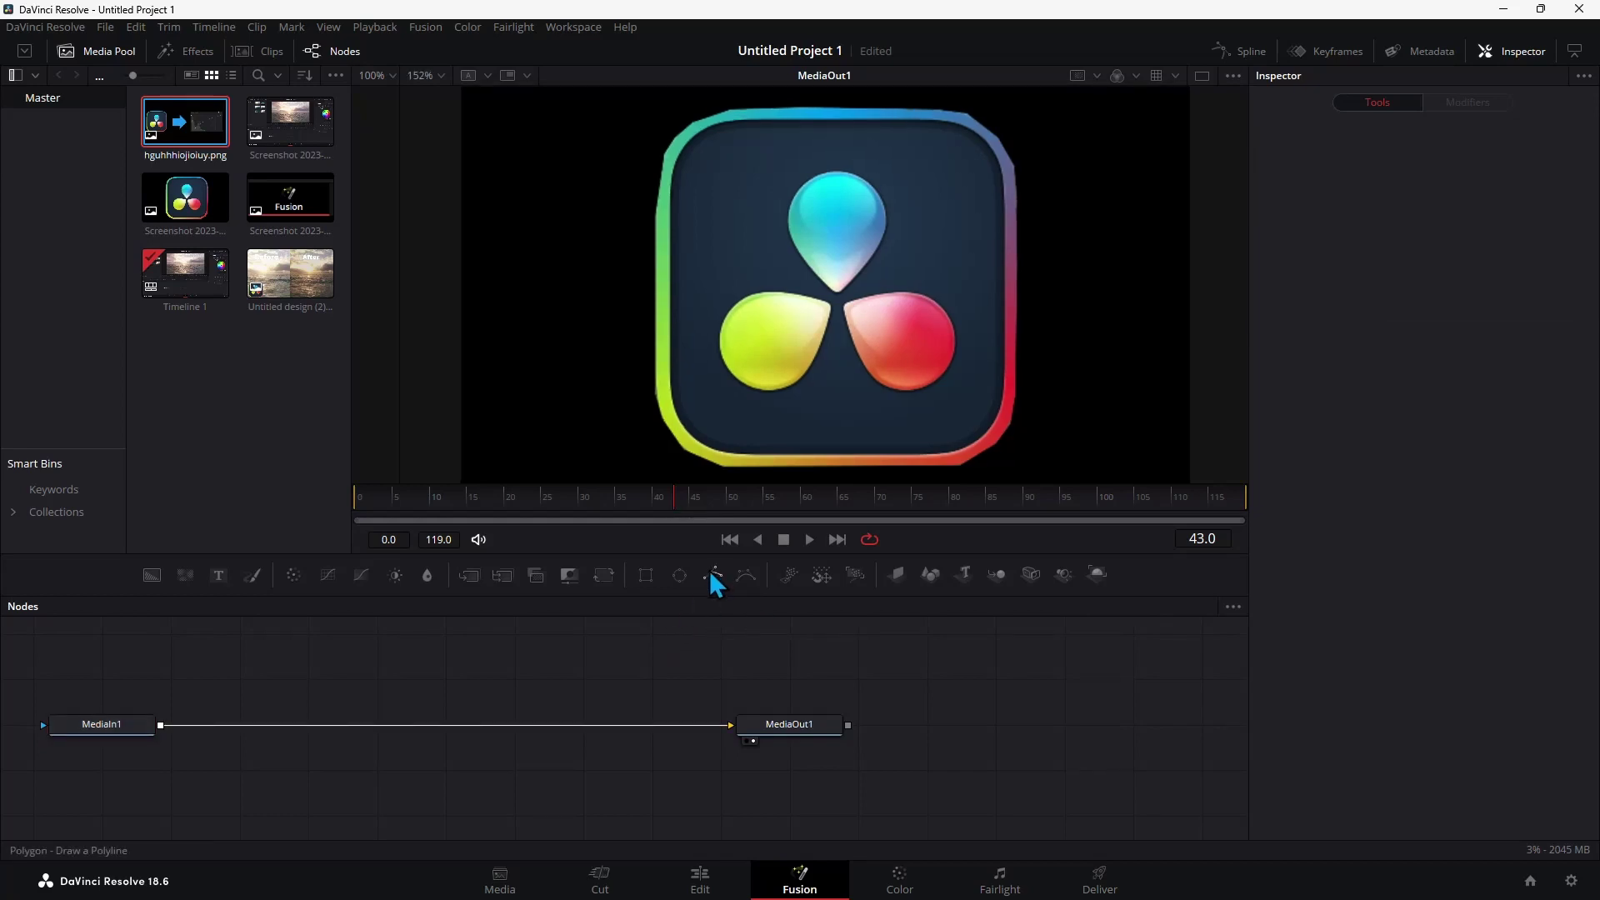
drag(713, 573, 543, 654)
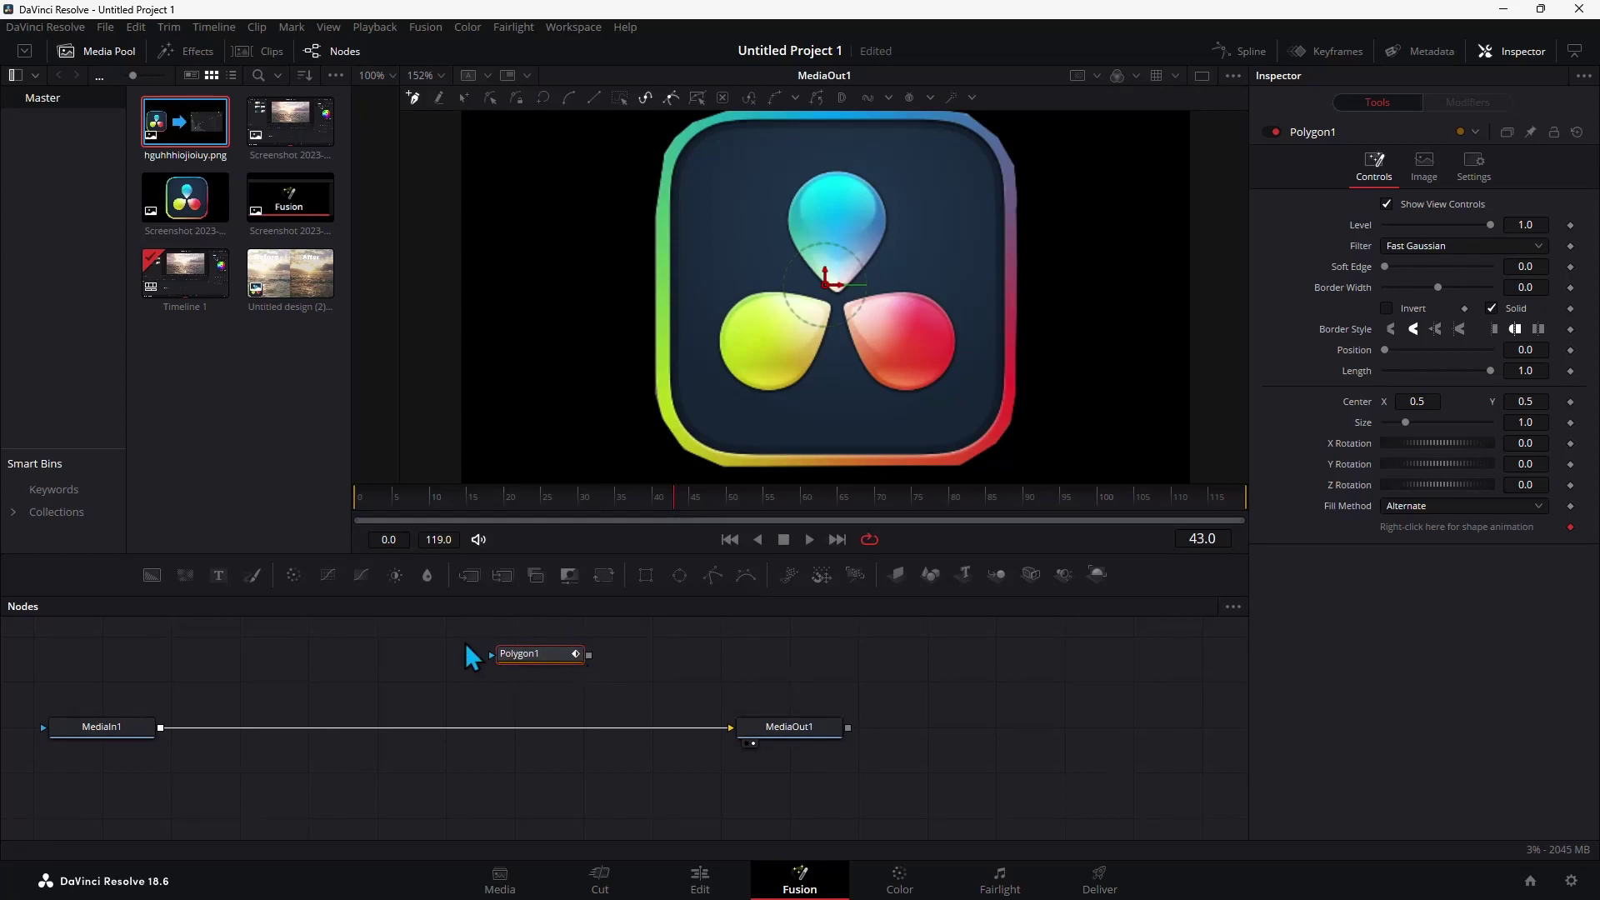
click(307, 663)
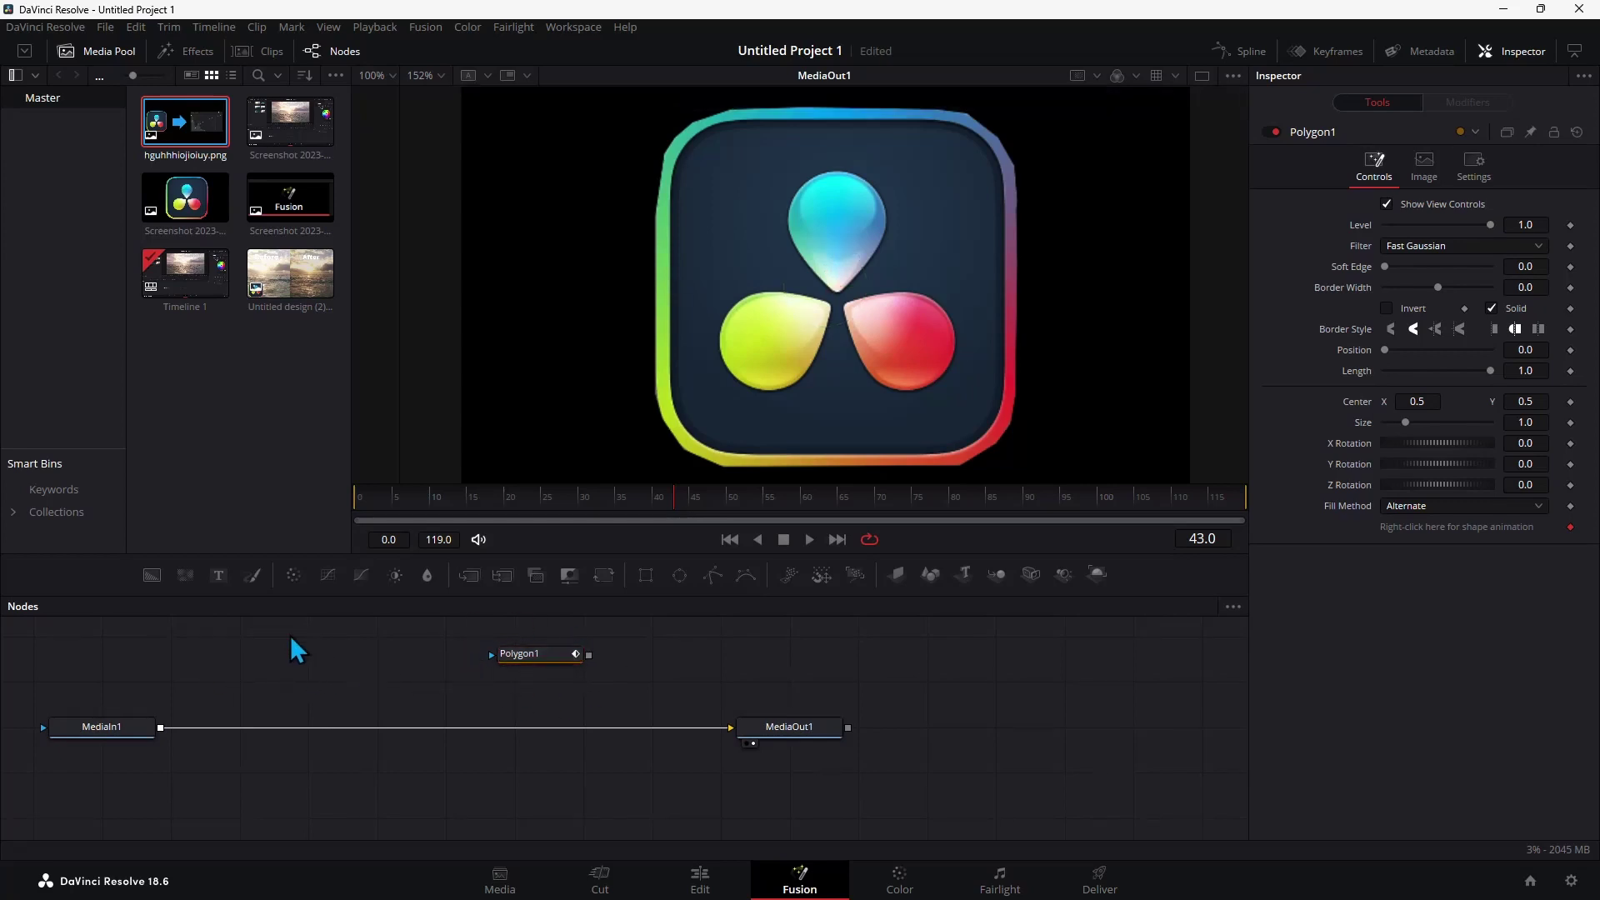
click(542, 667)
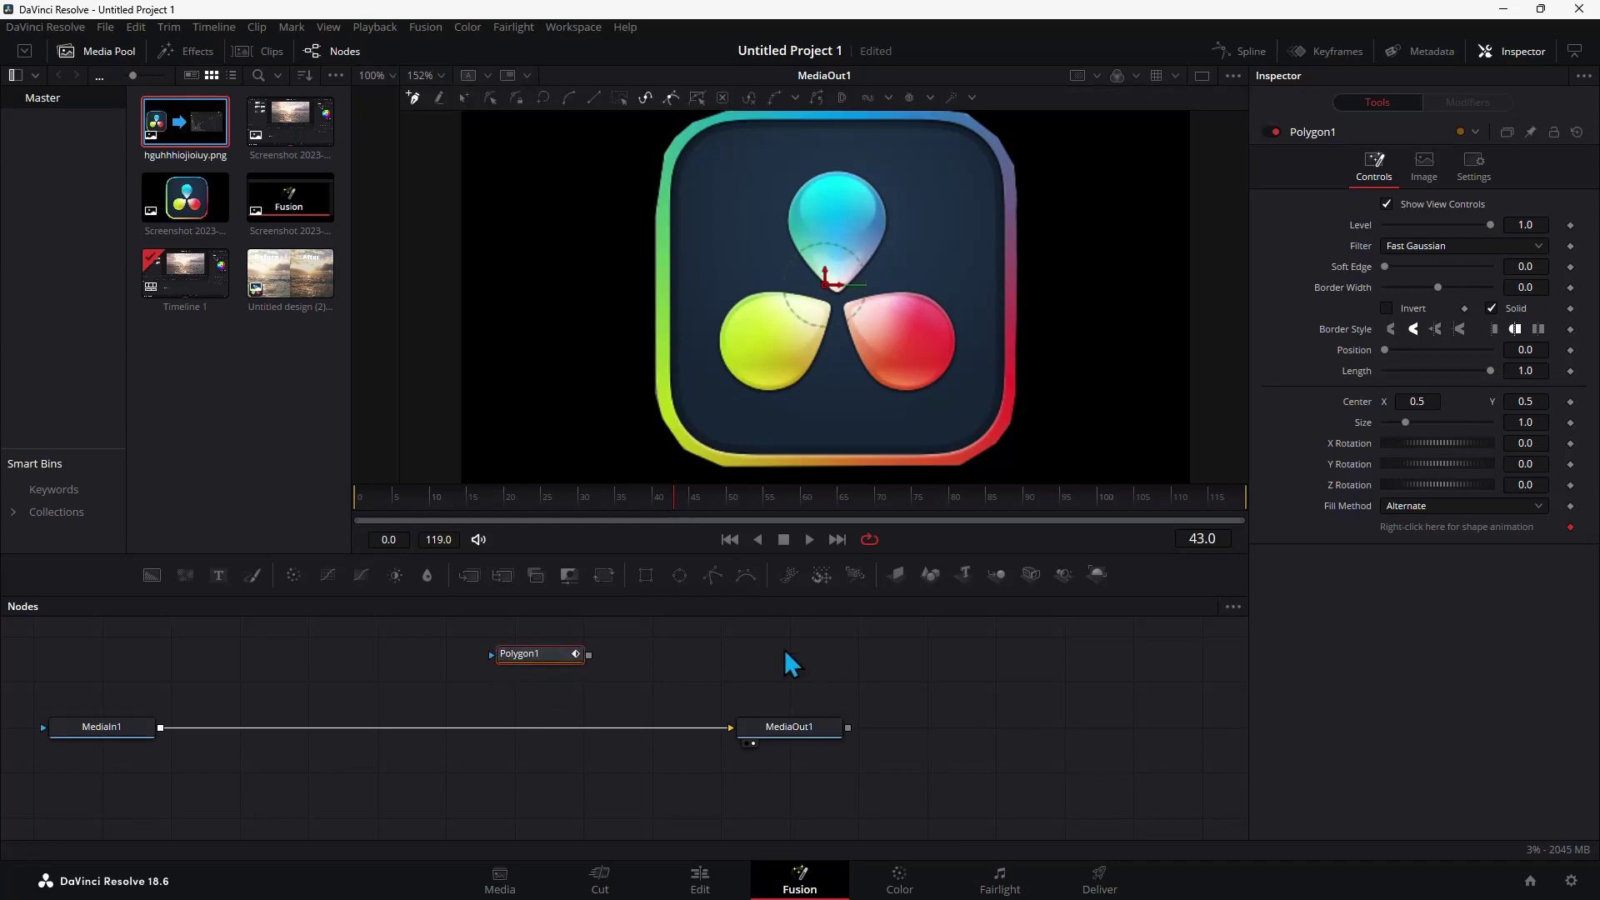
click(724, 663)
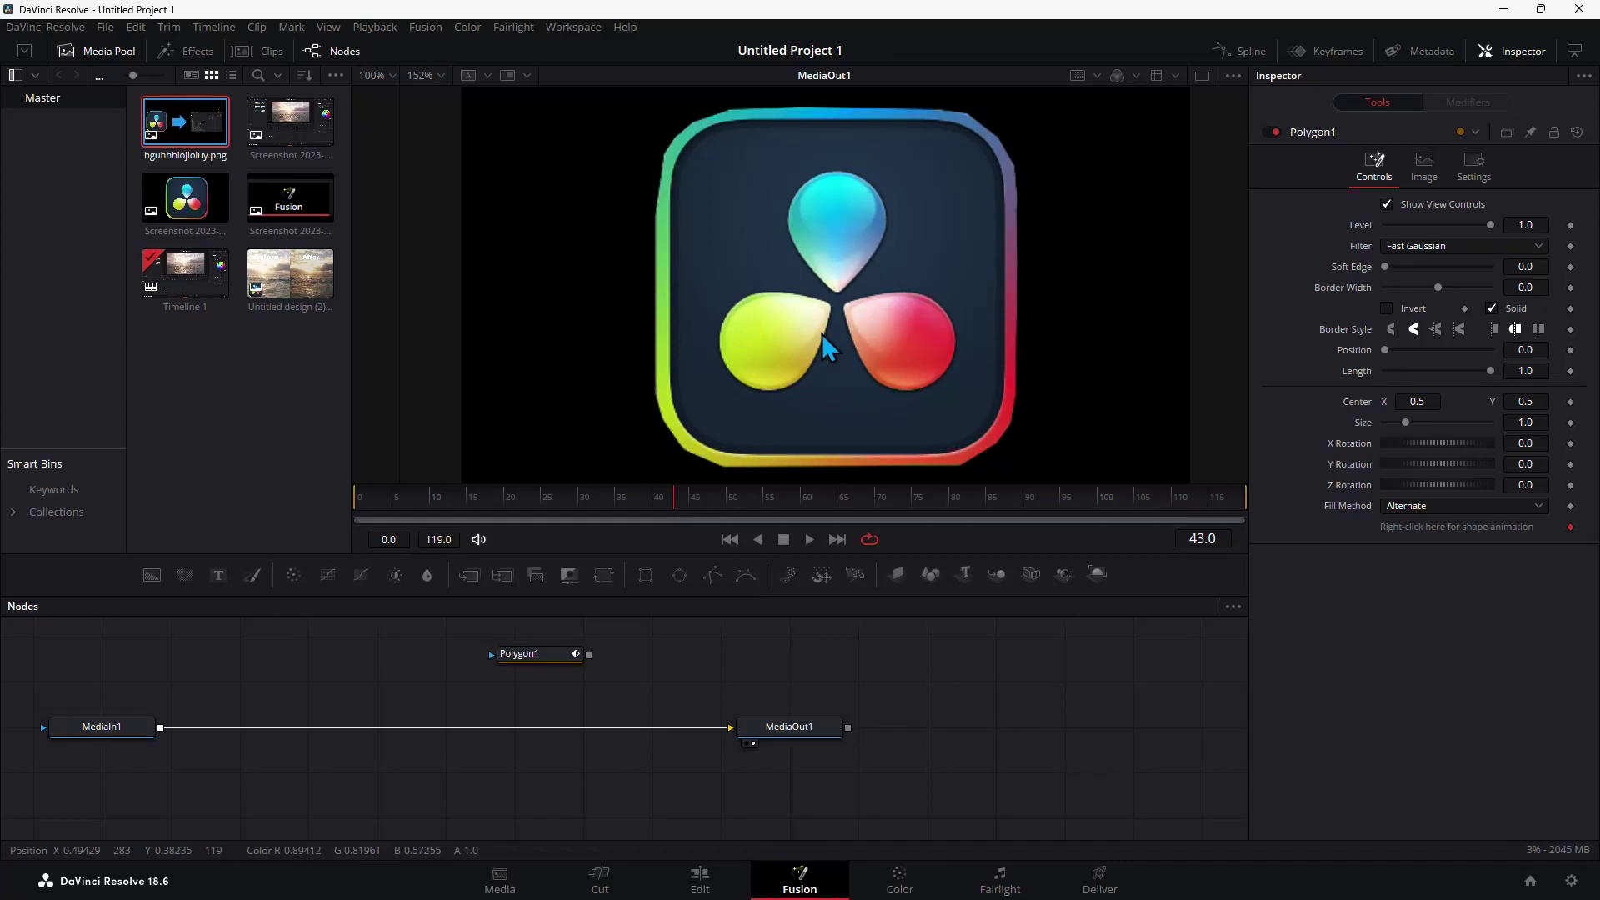
Start the Polygon1 outline on the logo, placing points from the bottom edge around the lower-left corner and up the left side
scroll(821, 334, down, 2)
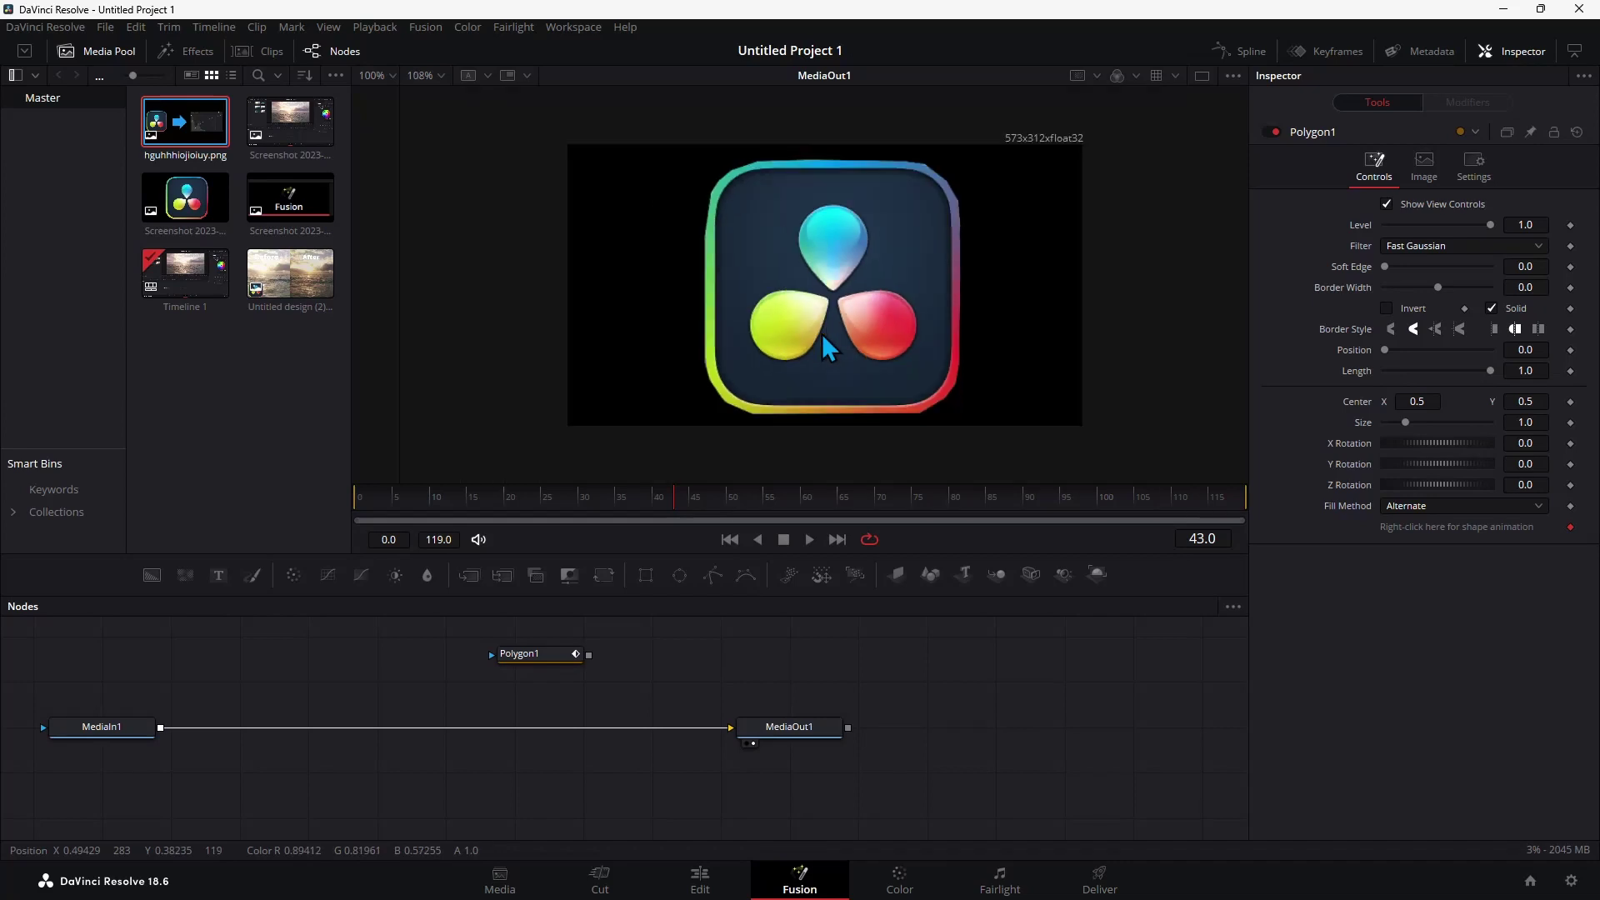
click(553, 653)
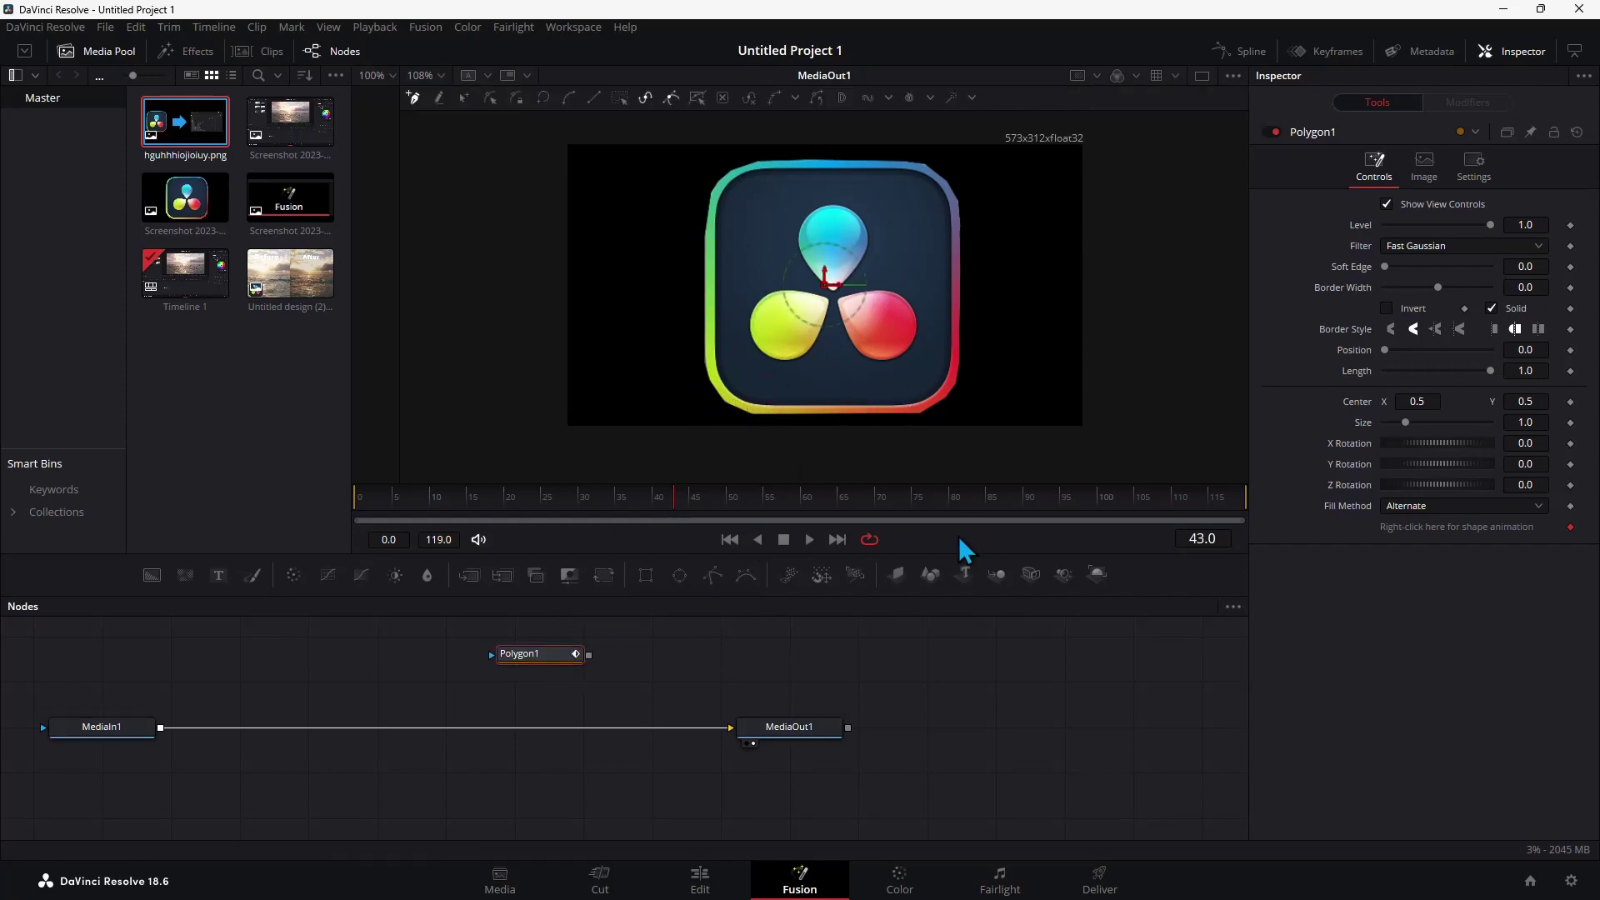
click(844, 414)
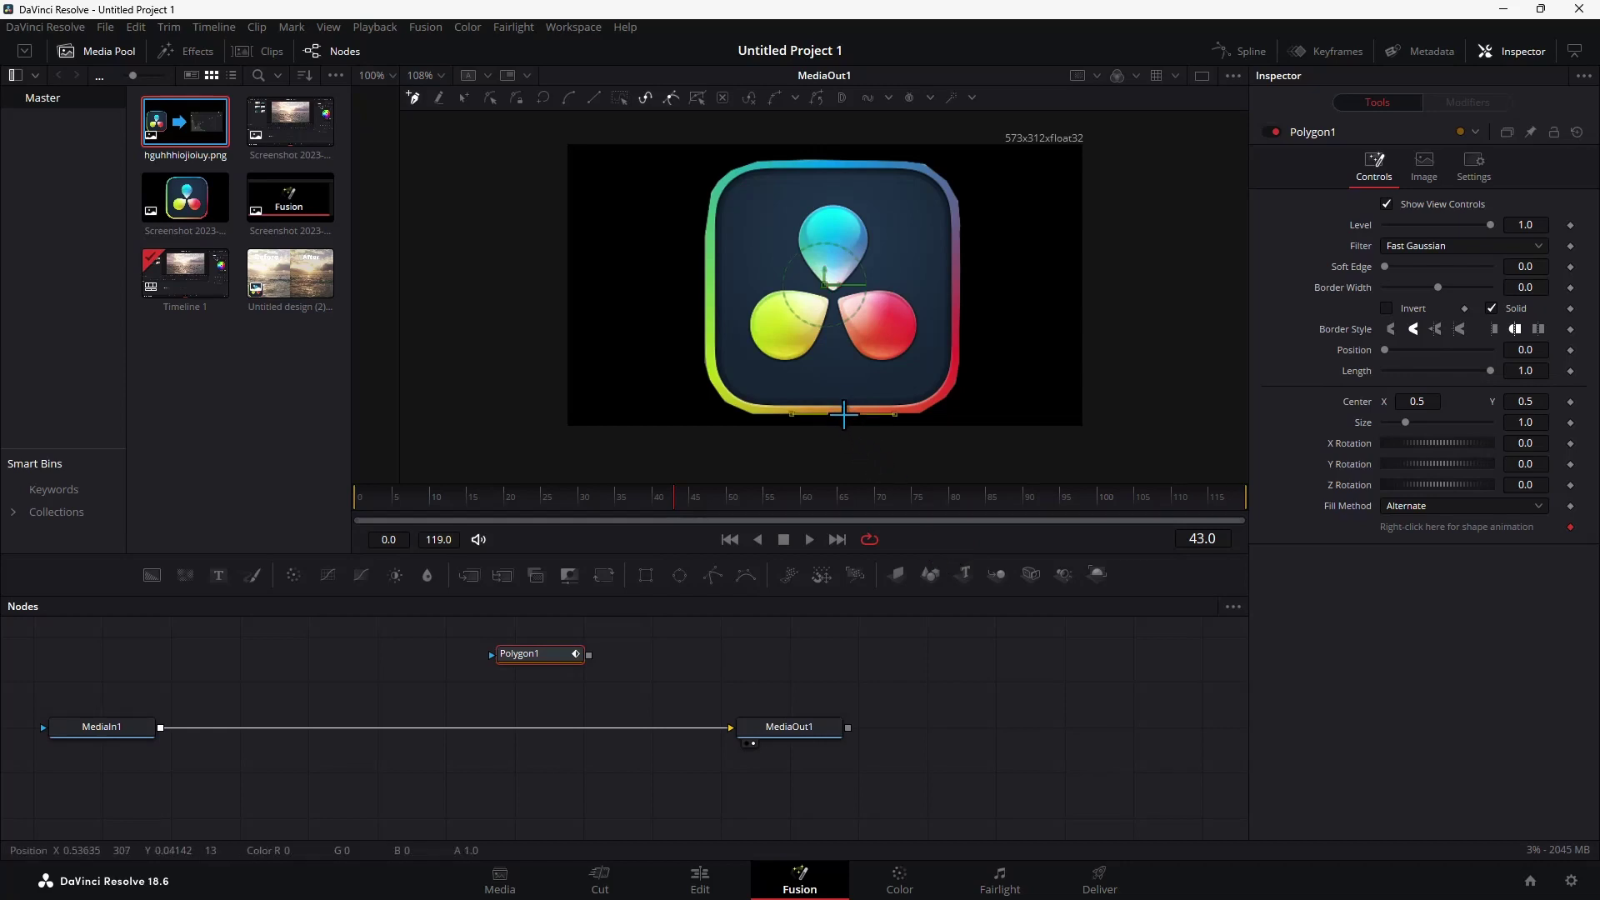
click(718, 395)
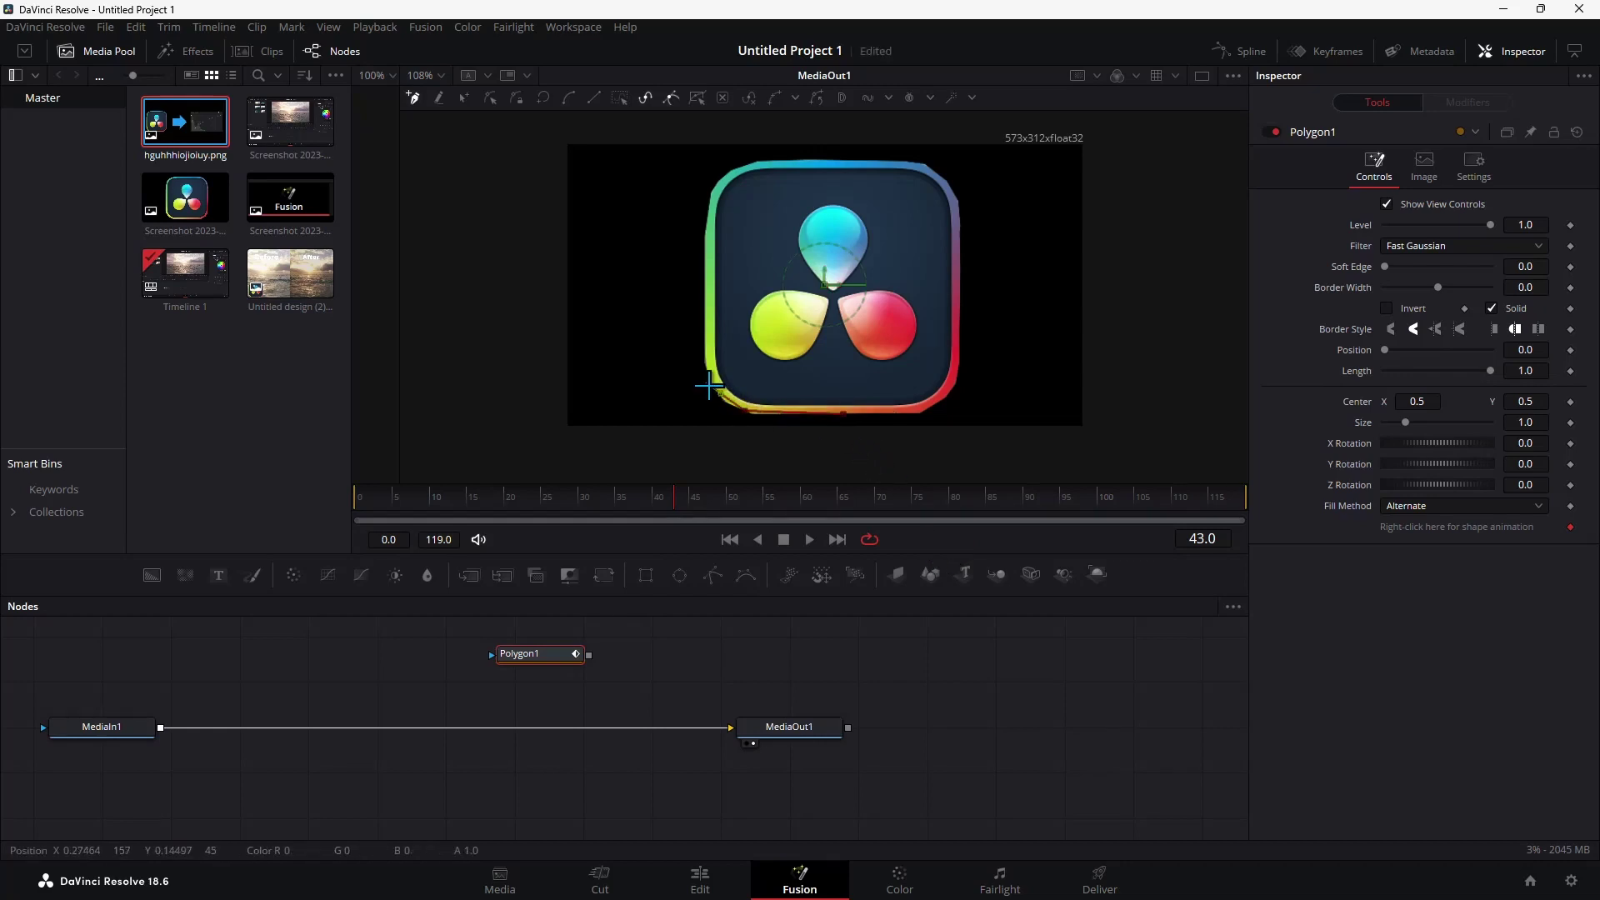
click(708, 385)
click(704, 344)
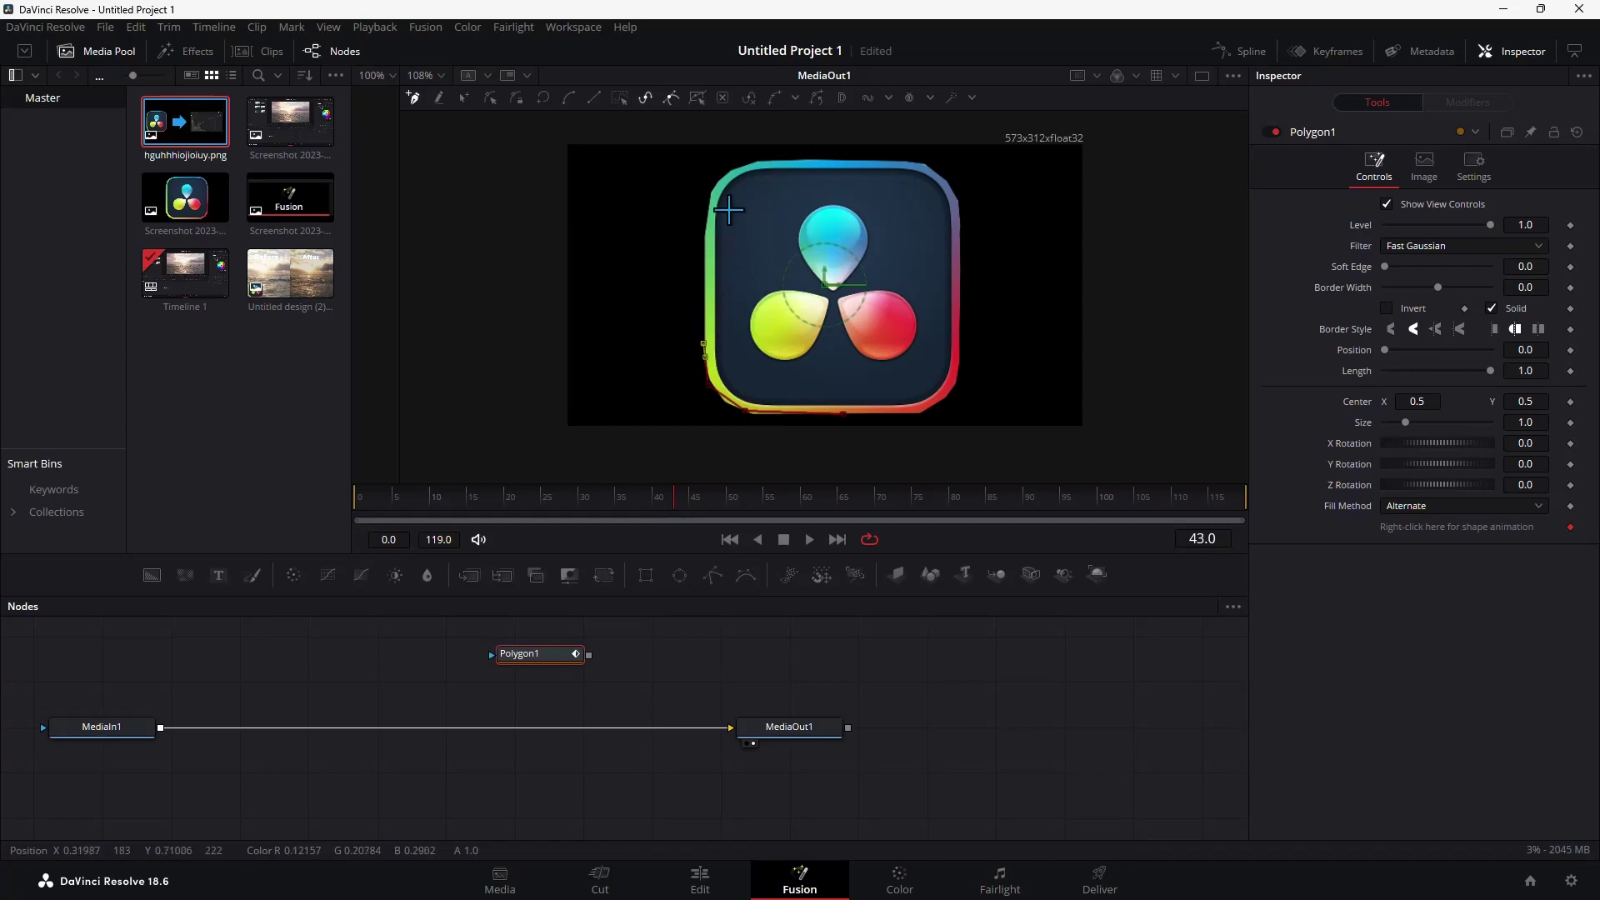
click(714, 404)
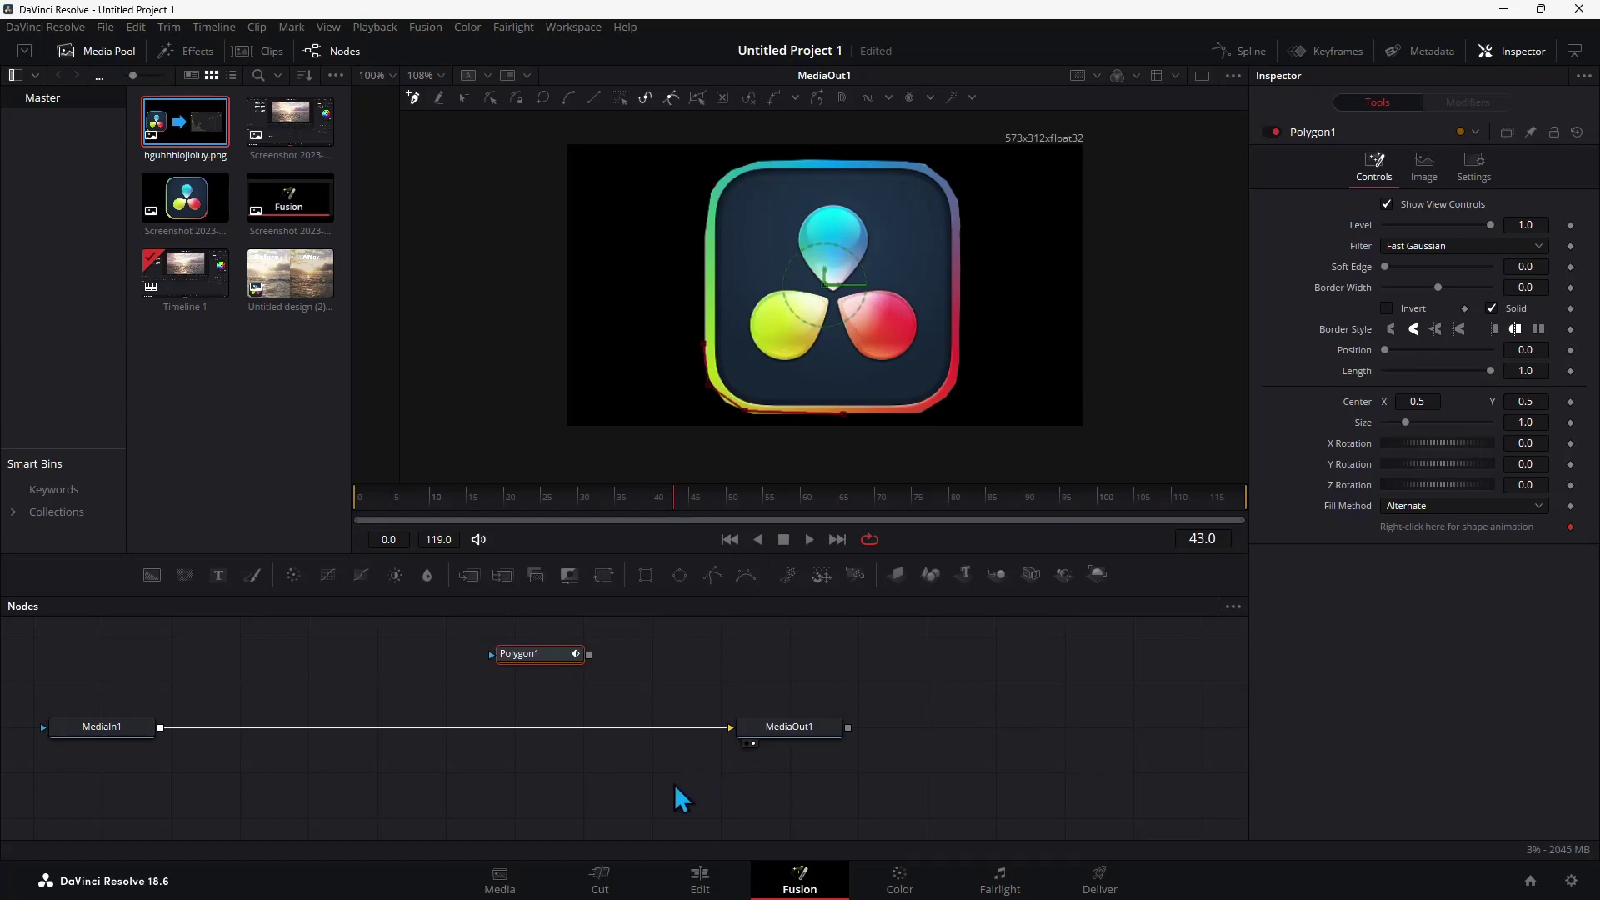
Continue the Polygon1 outline along the logo's left, top and right edges and close it at the bottom
click(300, 282)
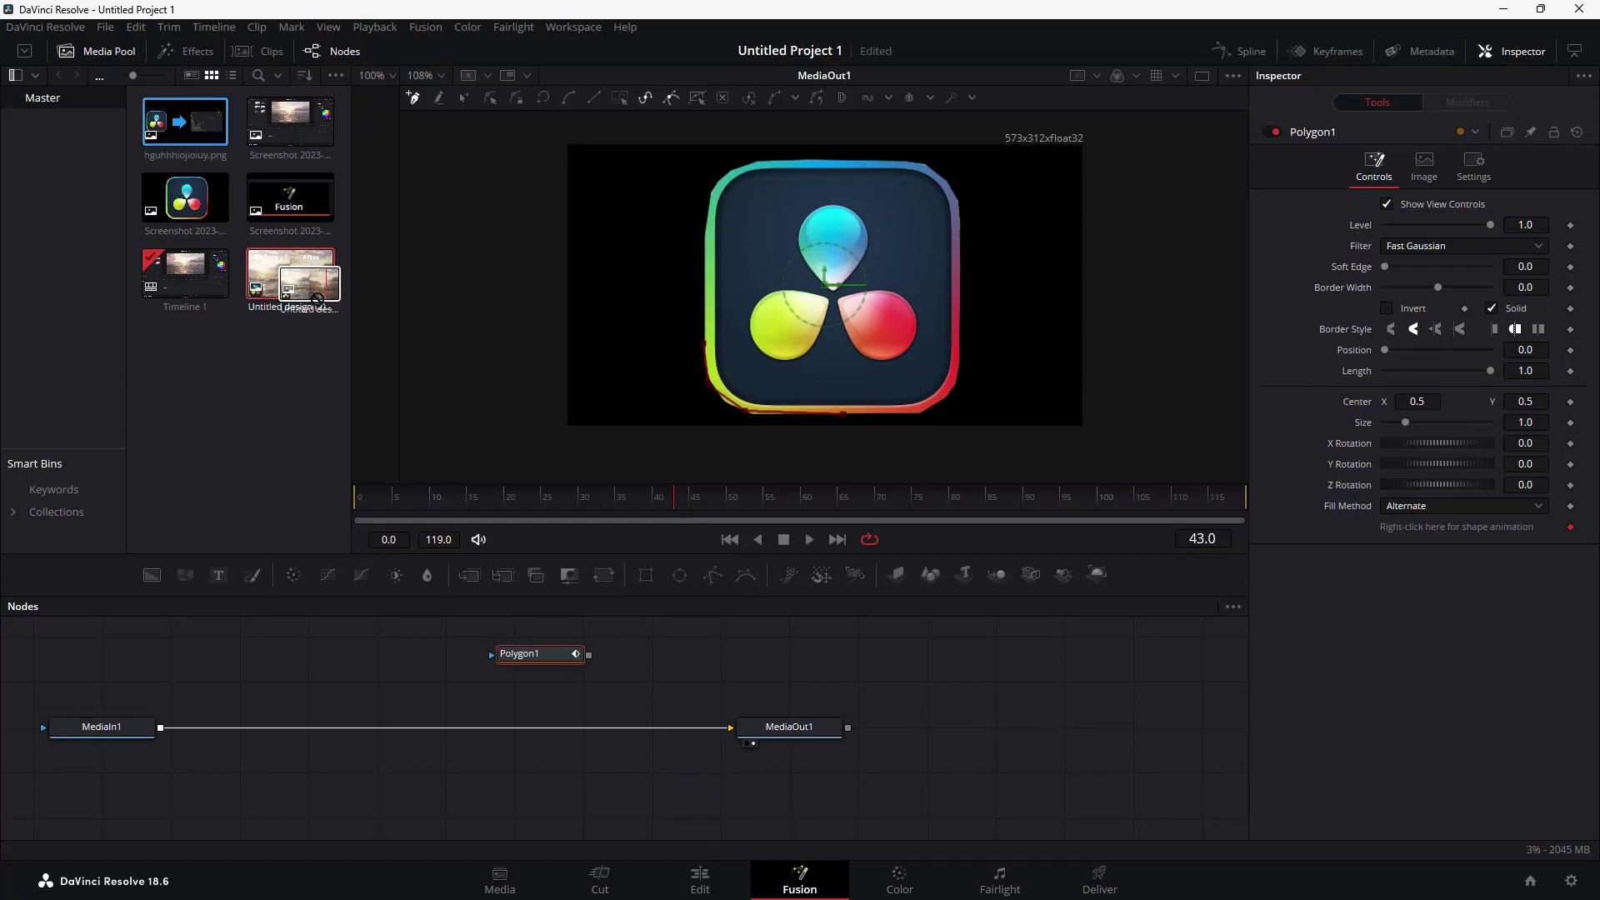
drag(301, 284, 293, 283)
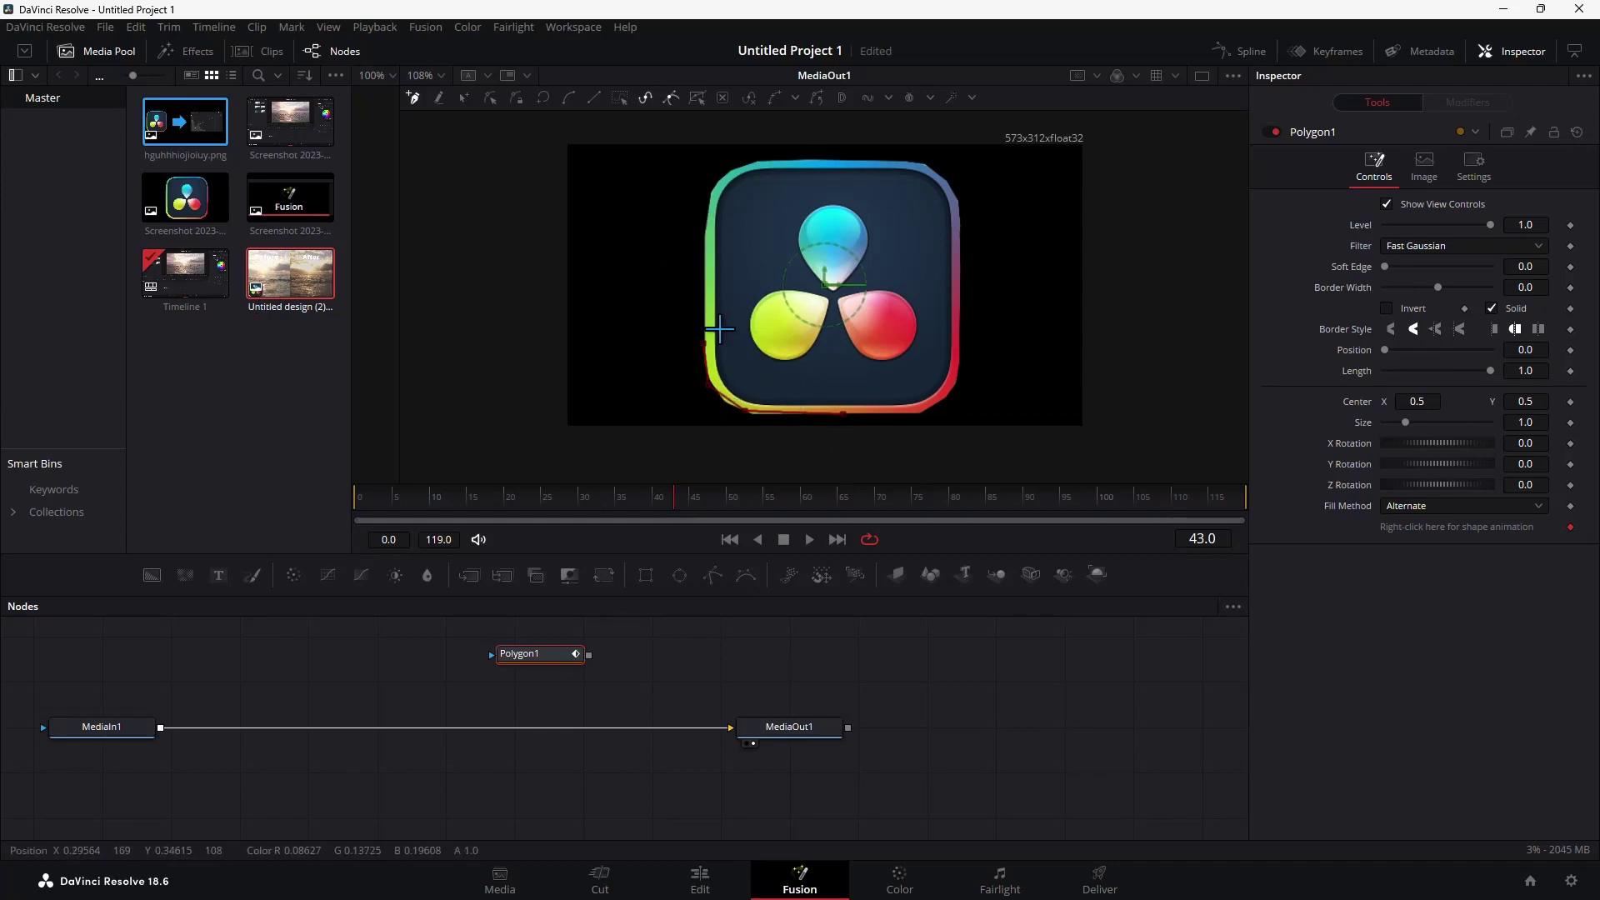
click(705, 260)
click(731, 179)
click(741, 166)
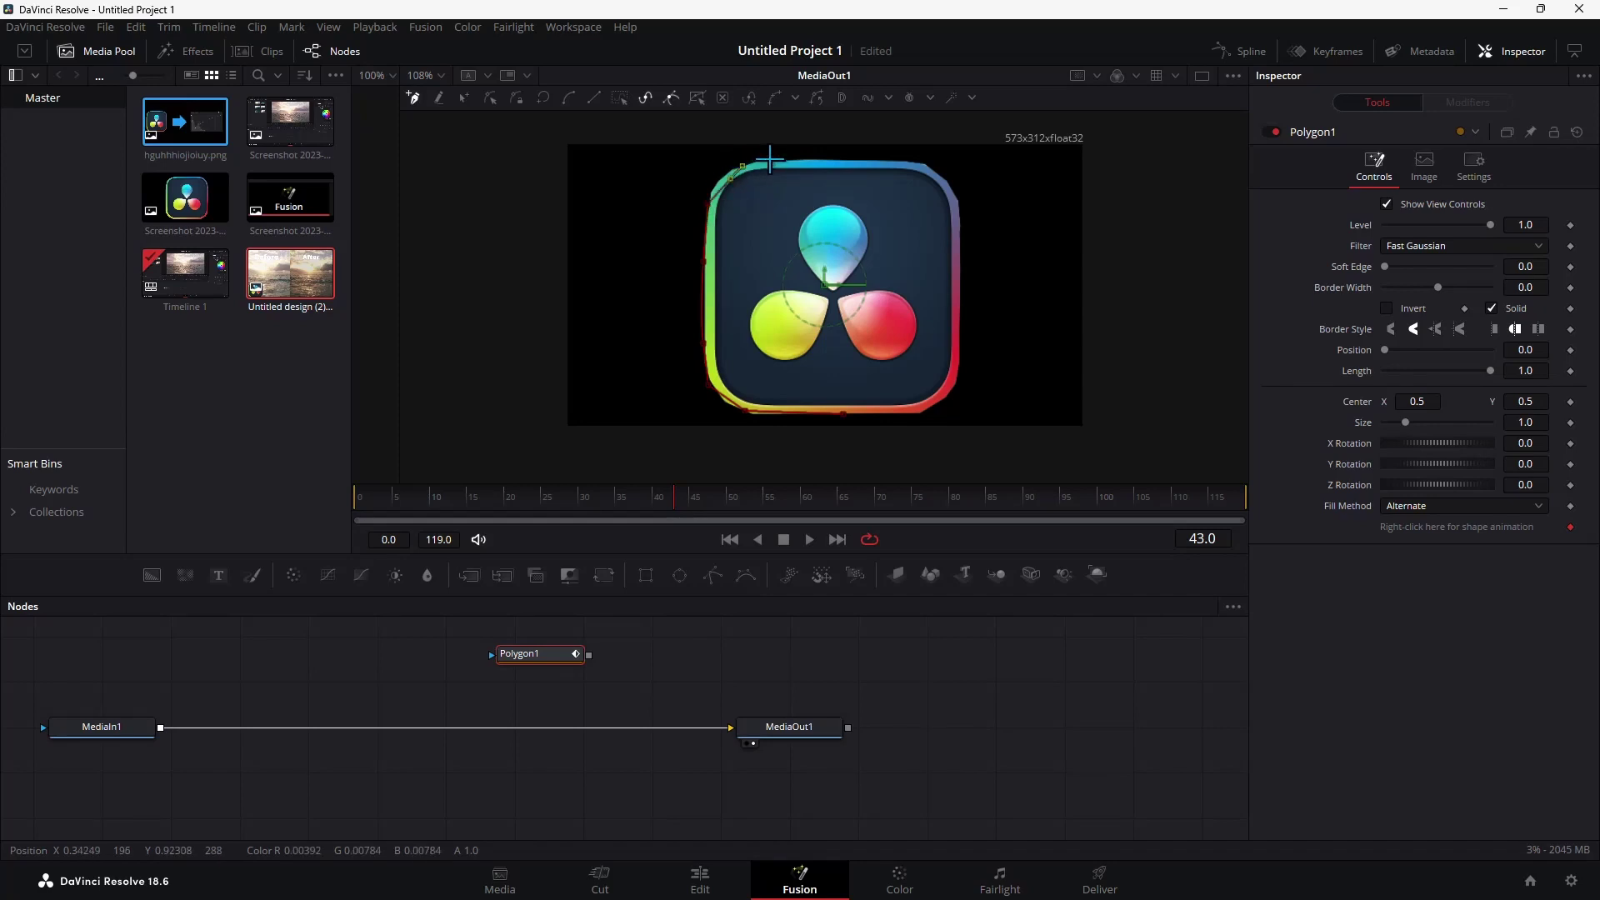
click(780, 161)
click(856, 163)
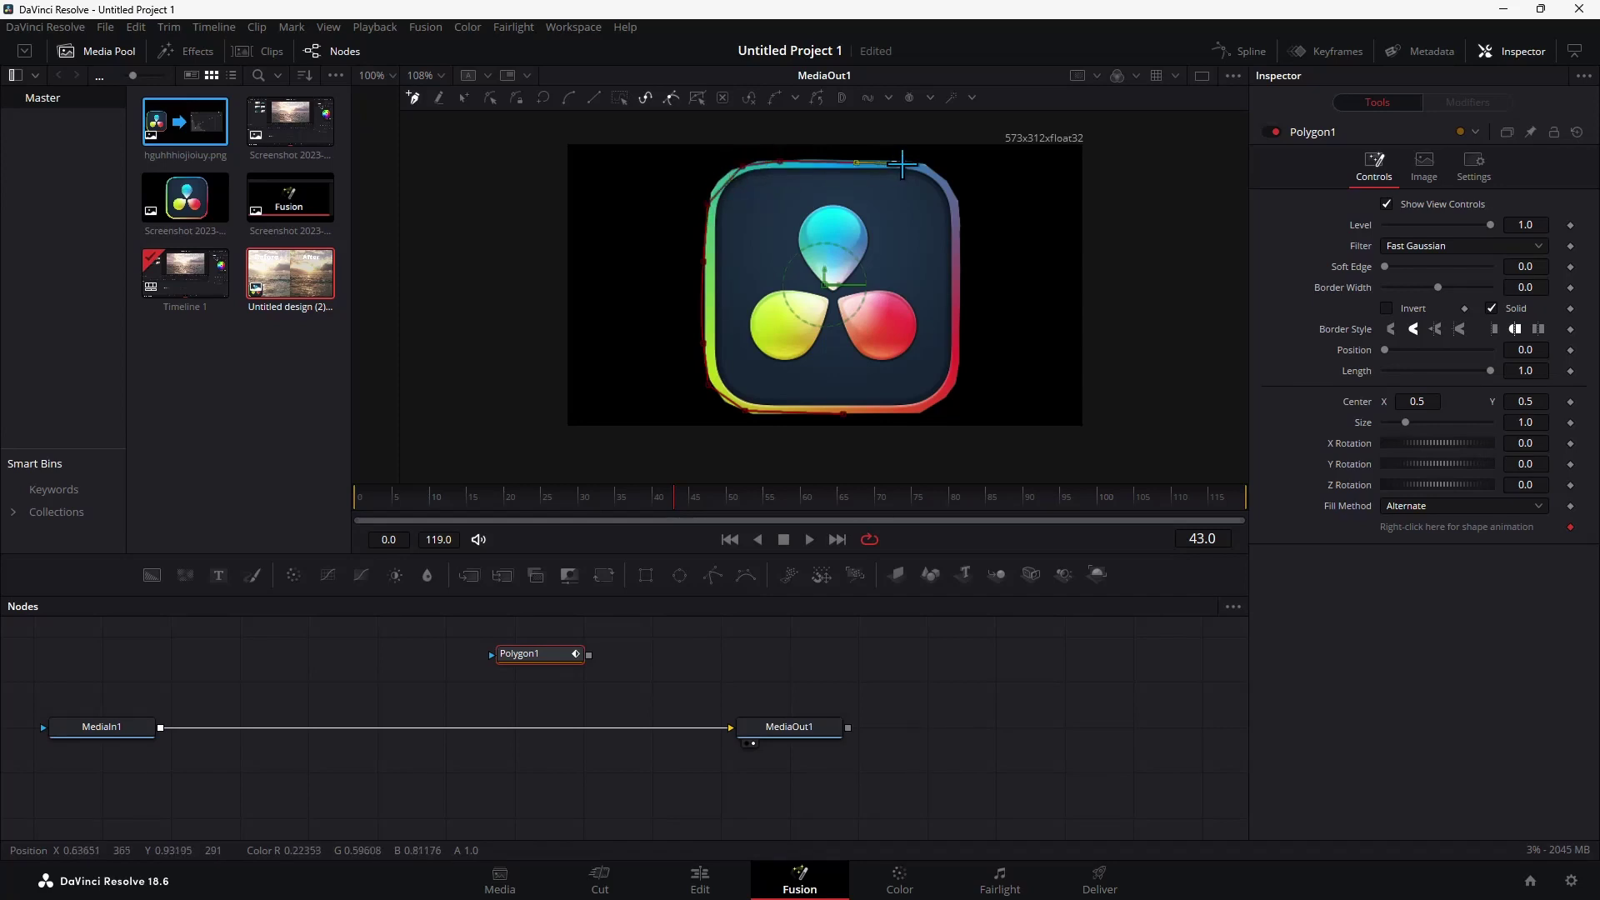
click(894, 163)
click(948, 178)
click(956, 229)
click(960, 255)
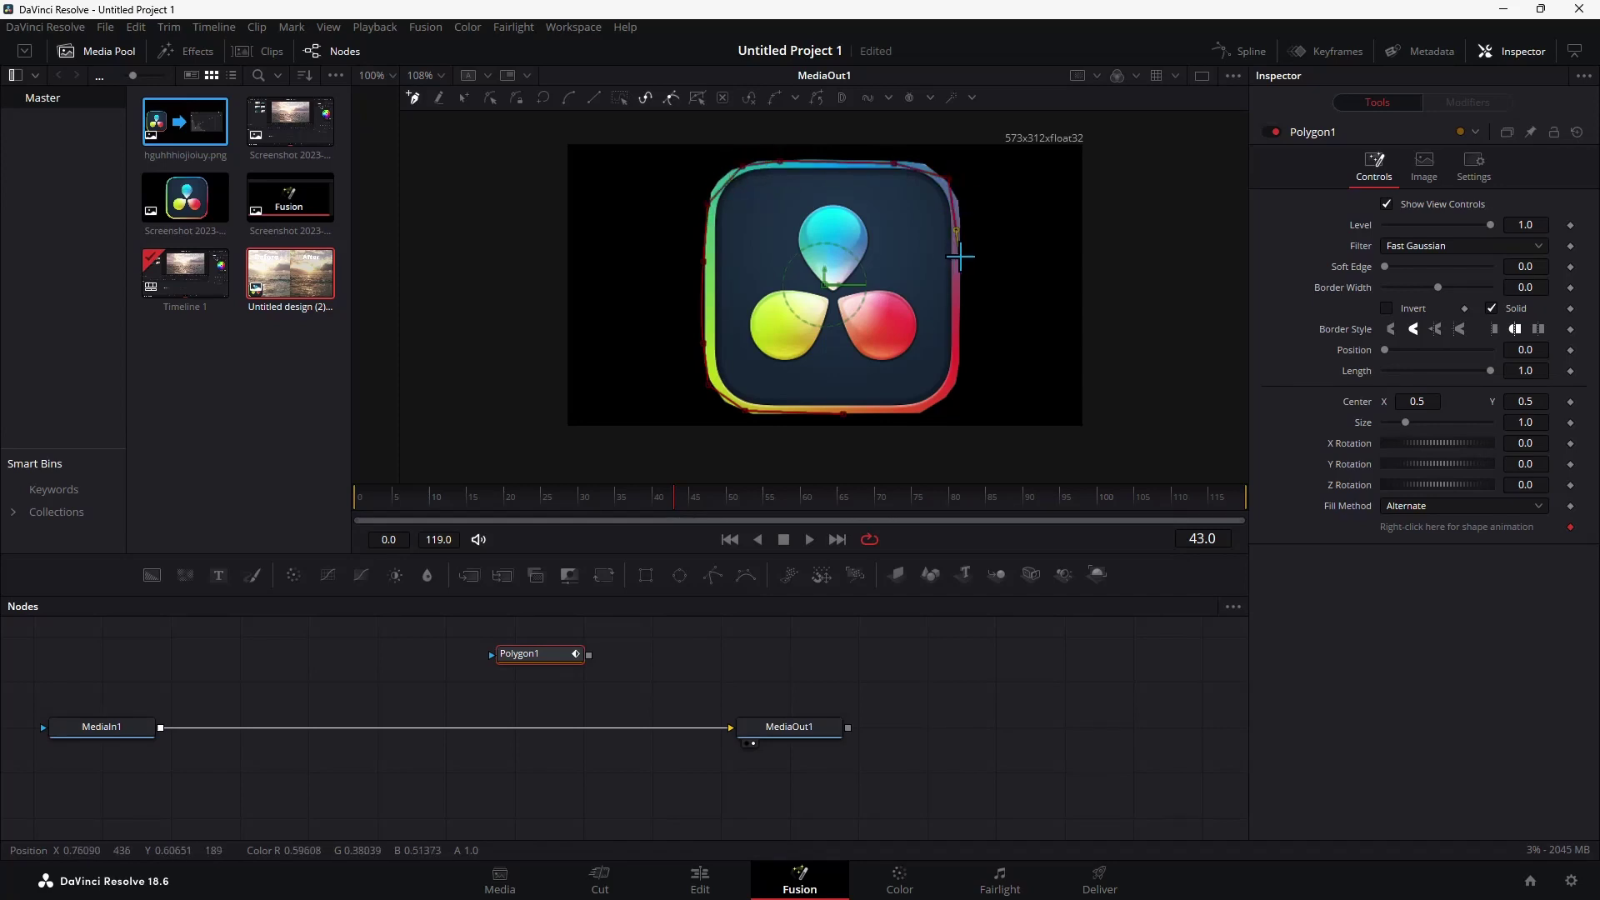
click(956, 362)
click(953, 385)
click(942, 401)
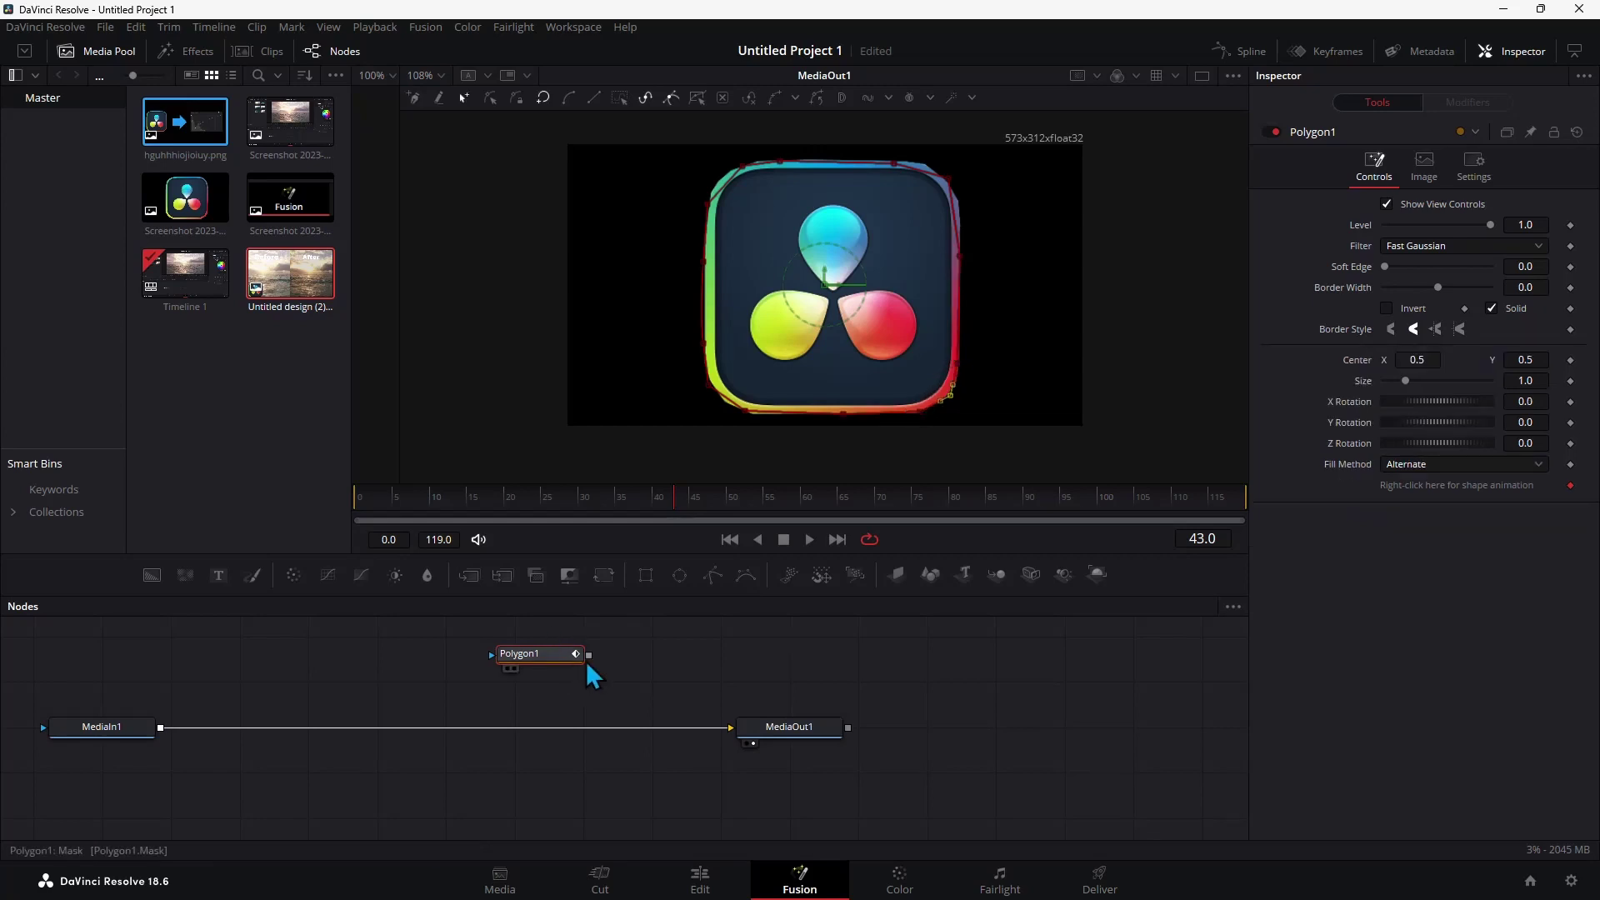
Connect Polygon1 to MediaIn1 as its mask and add outline points at the logo's upper-left corner and left edge
drag(589, 656, 102, 723)
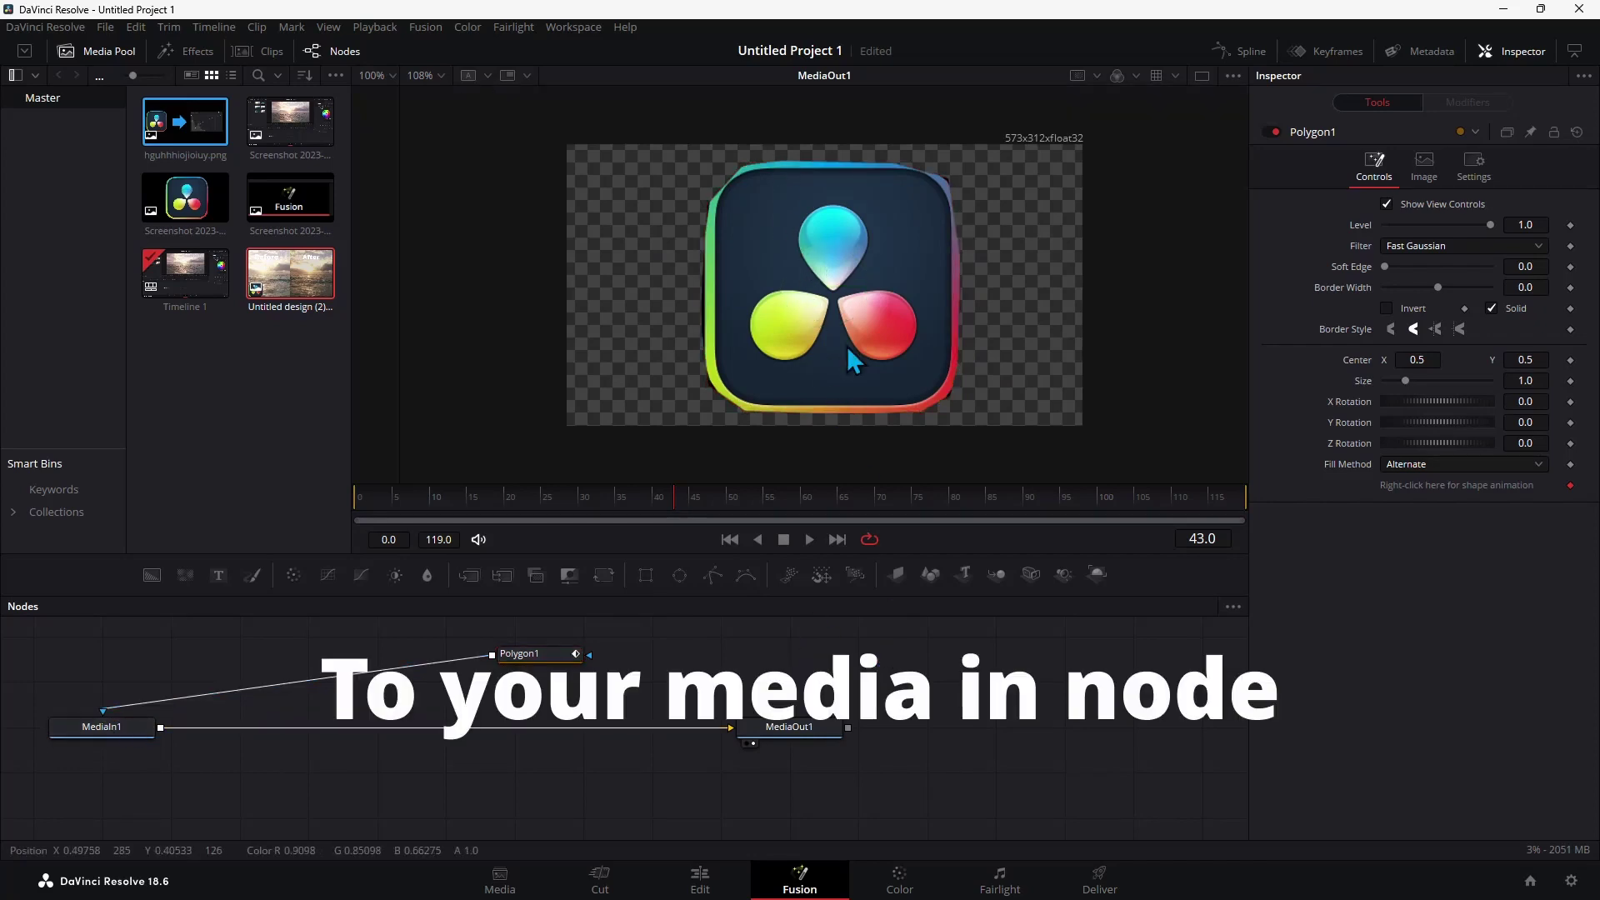
click(554, 655)
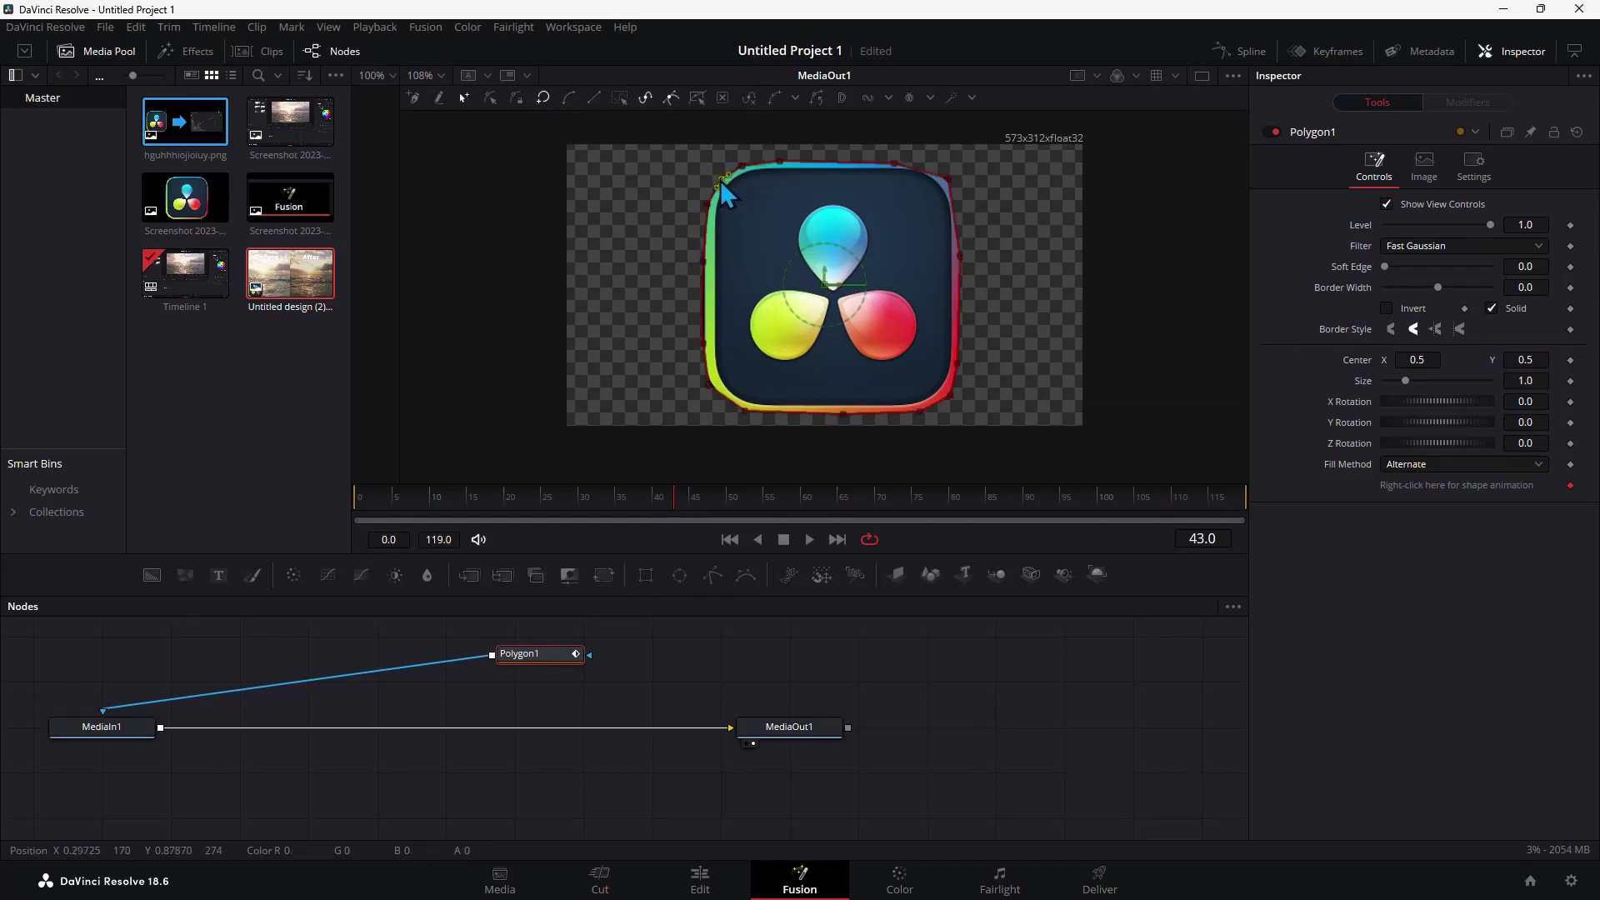
click(970, 709)
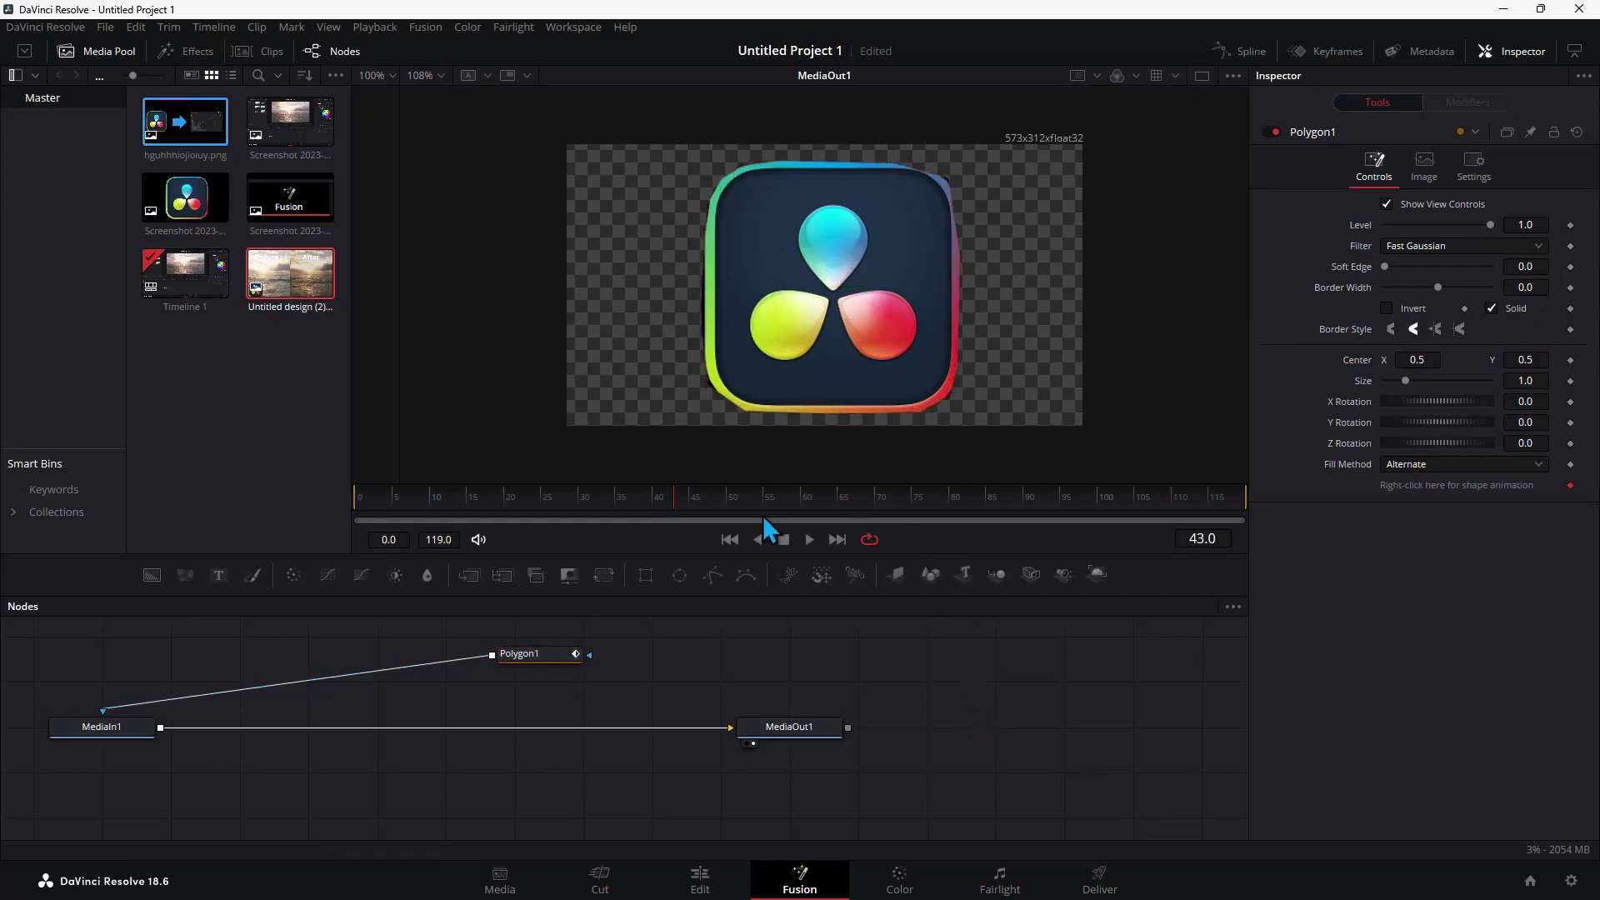
click(562, 653)
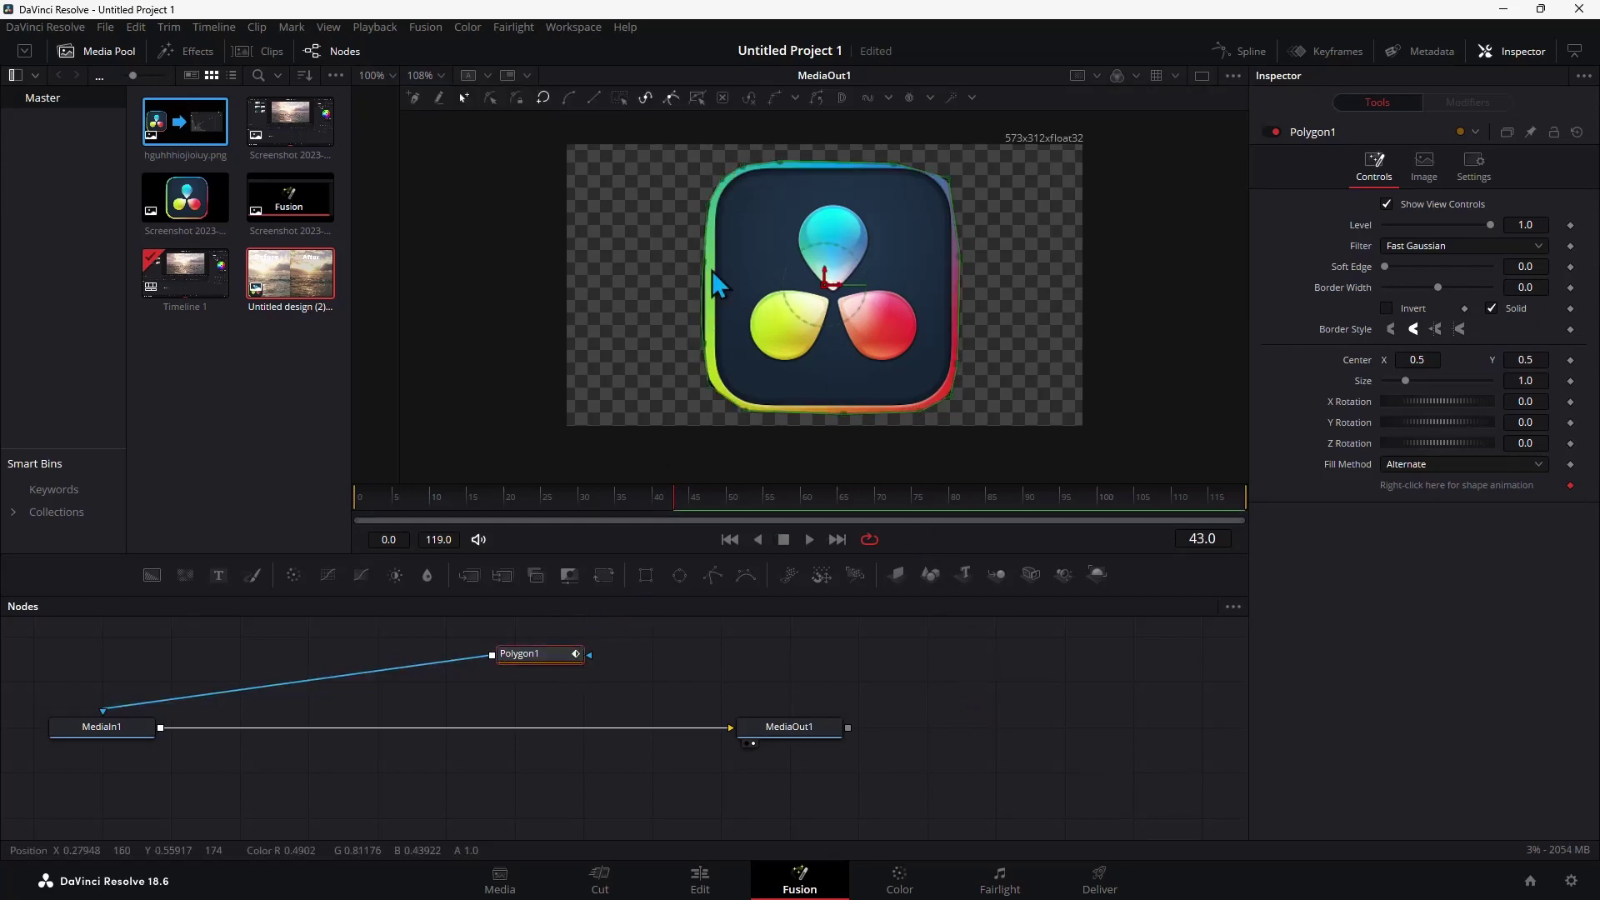
click(704, 297)
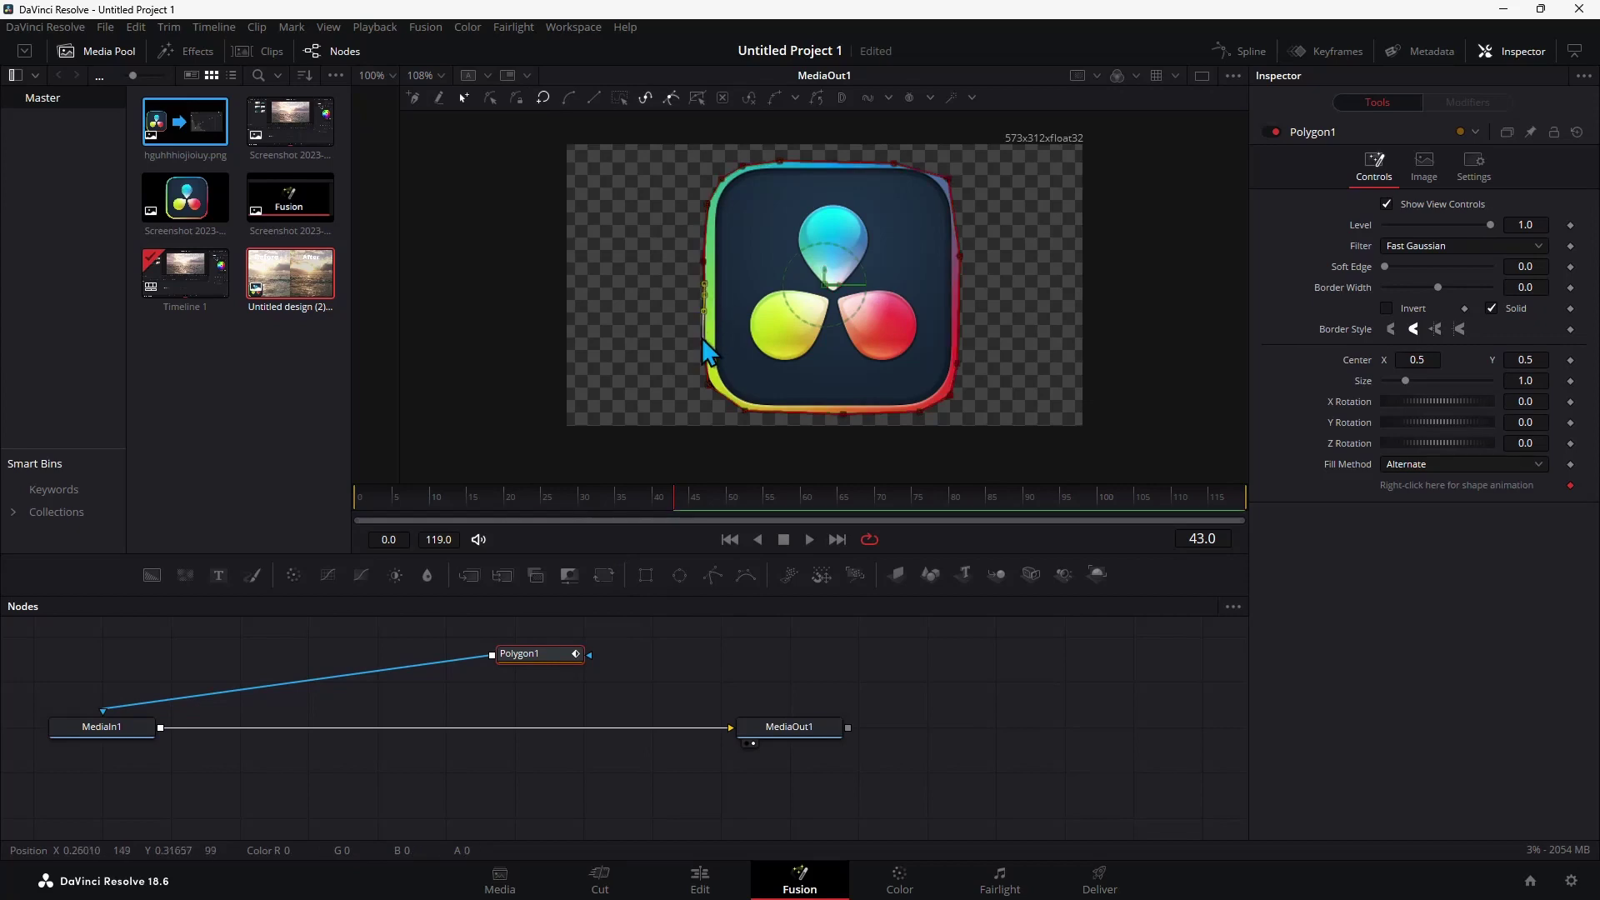
click(703, 332)
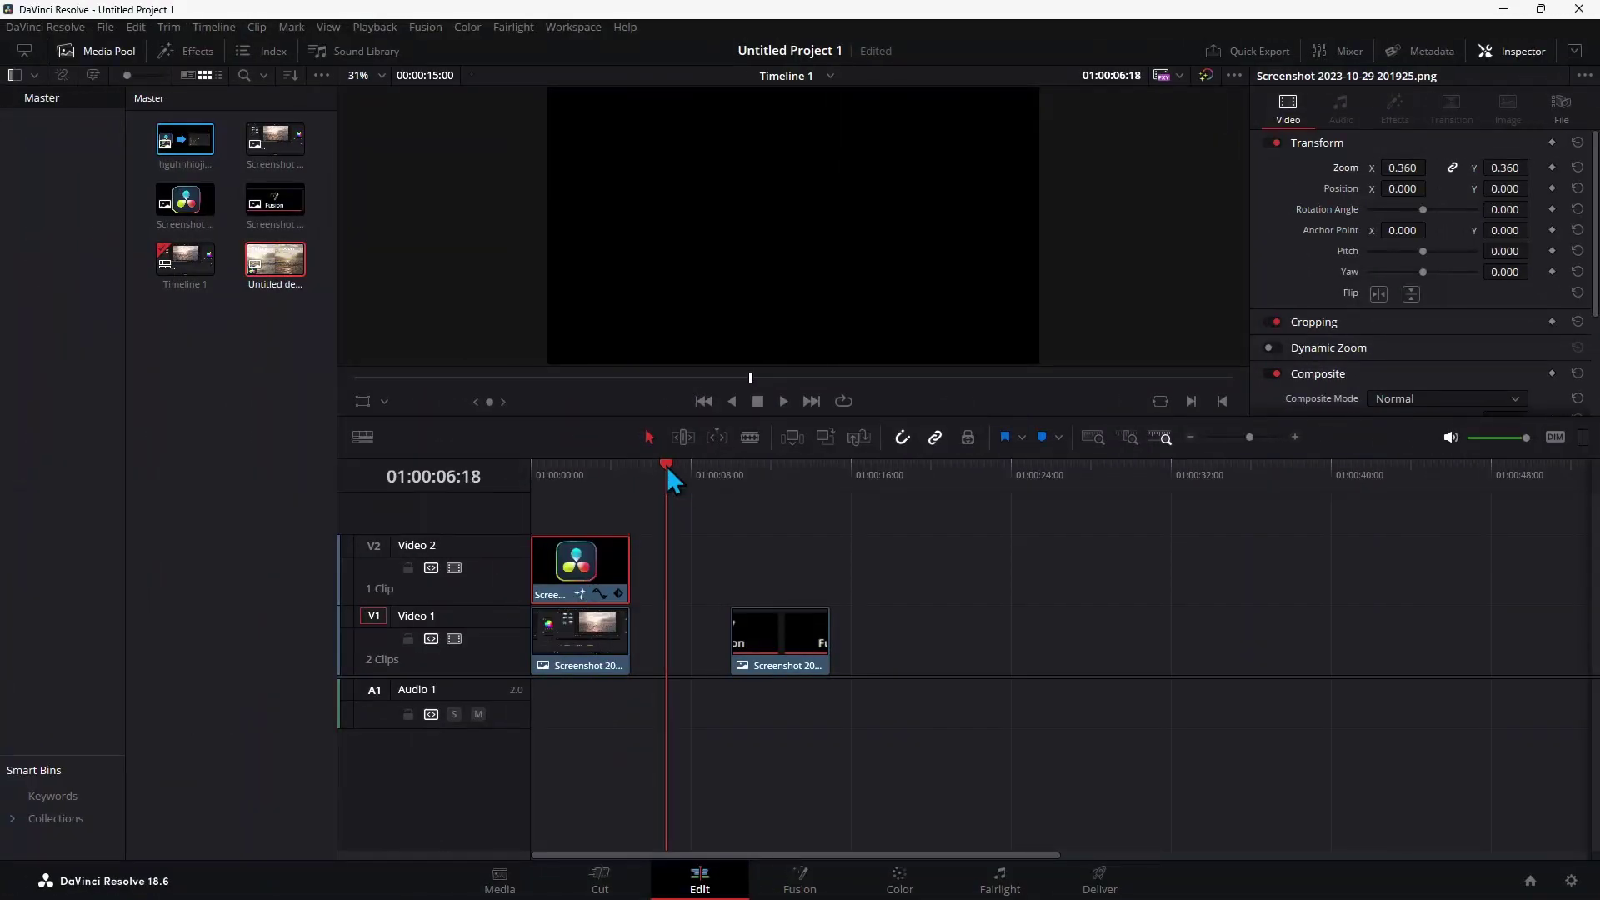
Return to the Edit page and place the logo in the frame's lower-left corner with zoom 0.430, position X -752 and Y -321
drag(666, 467, 571, 463)
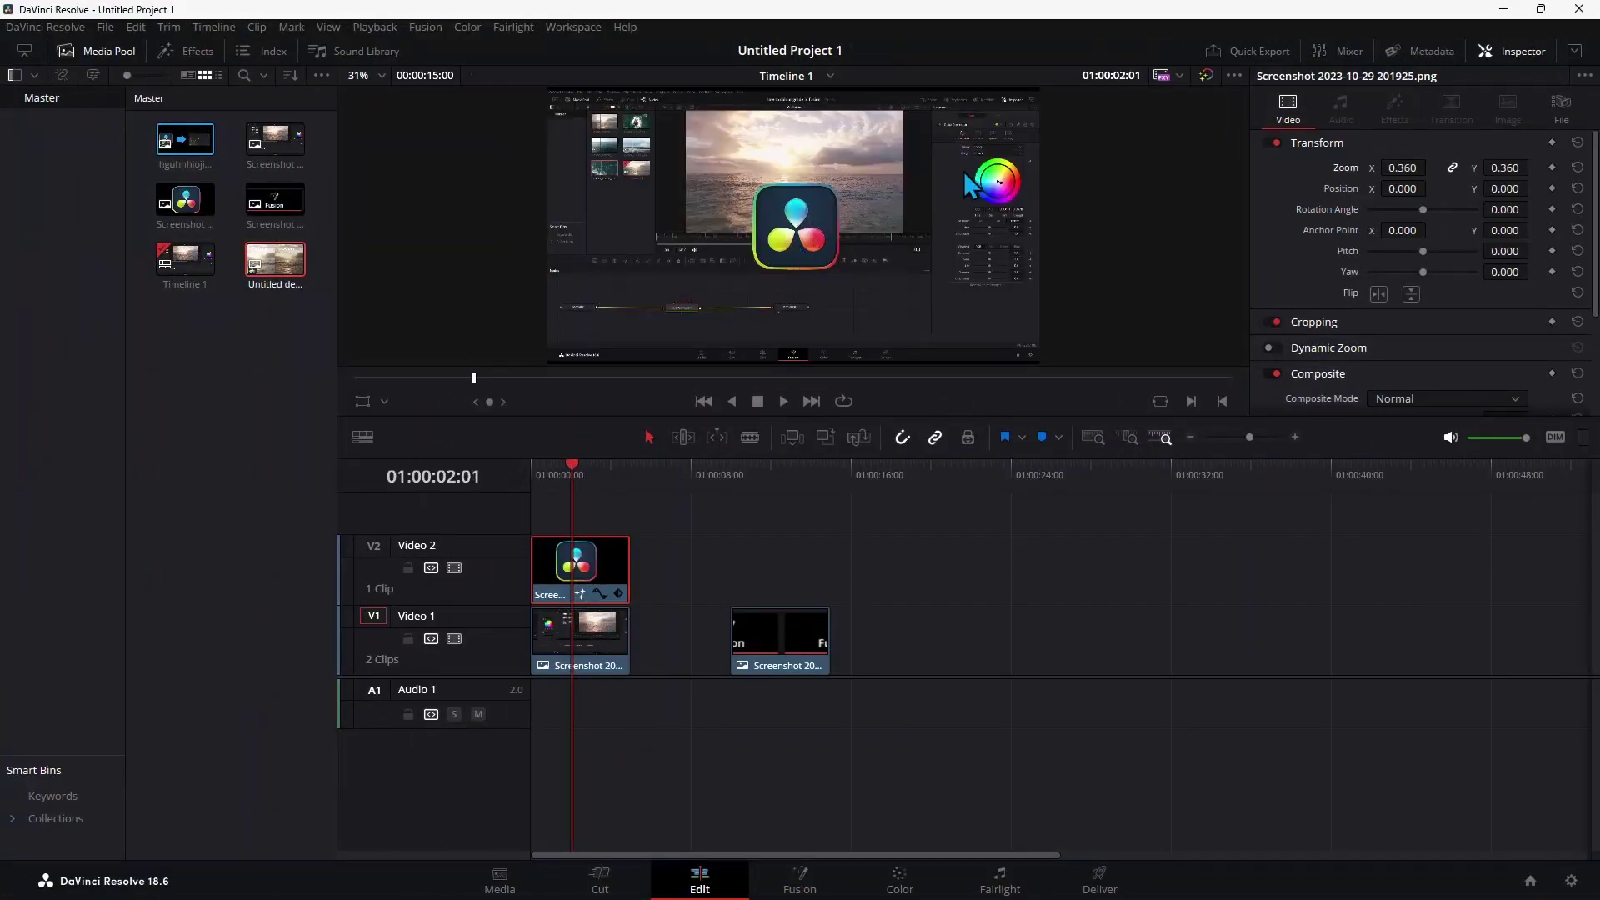
mouse_move(1402, 167)
mouse_down()
mouse_move(1422, 168)
mouse_move(1325, 189)
mouse_move(1417, 189)
mouse_move(1402, 188)
mouse_up()
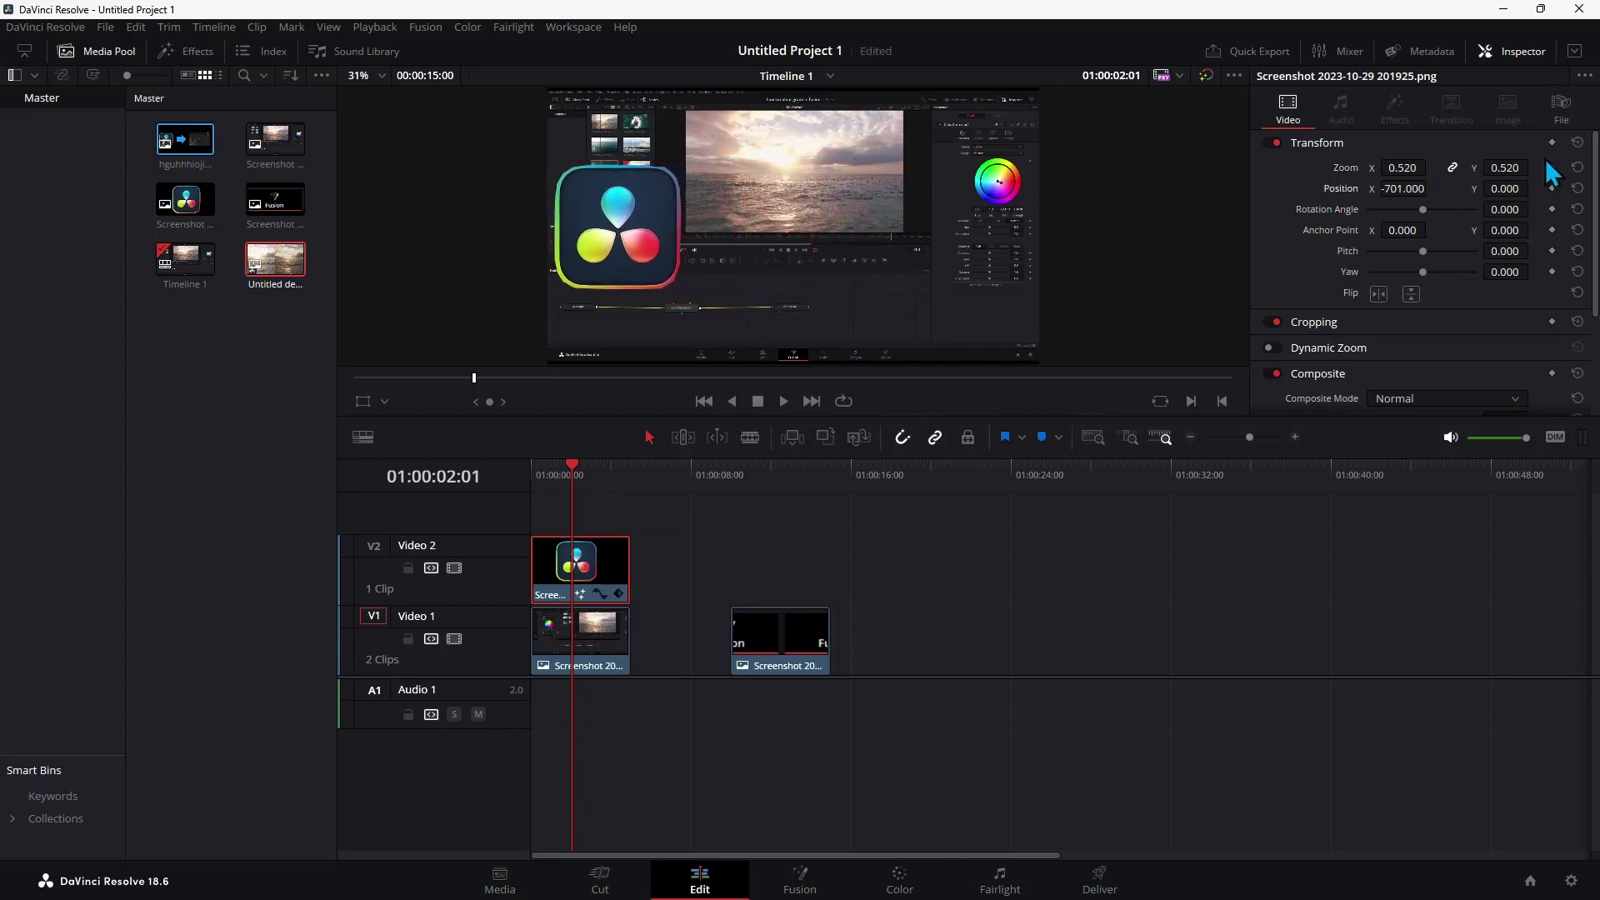
drag(1507, 188, 1442, 188)
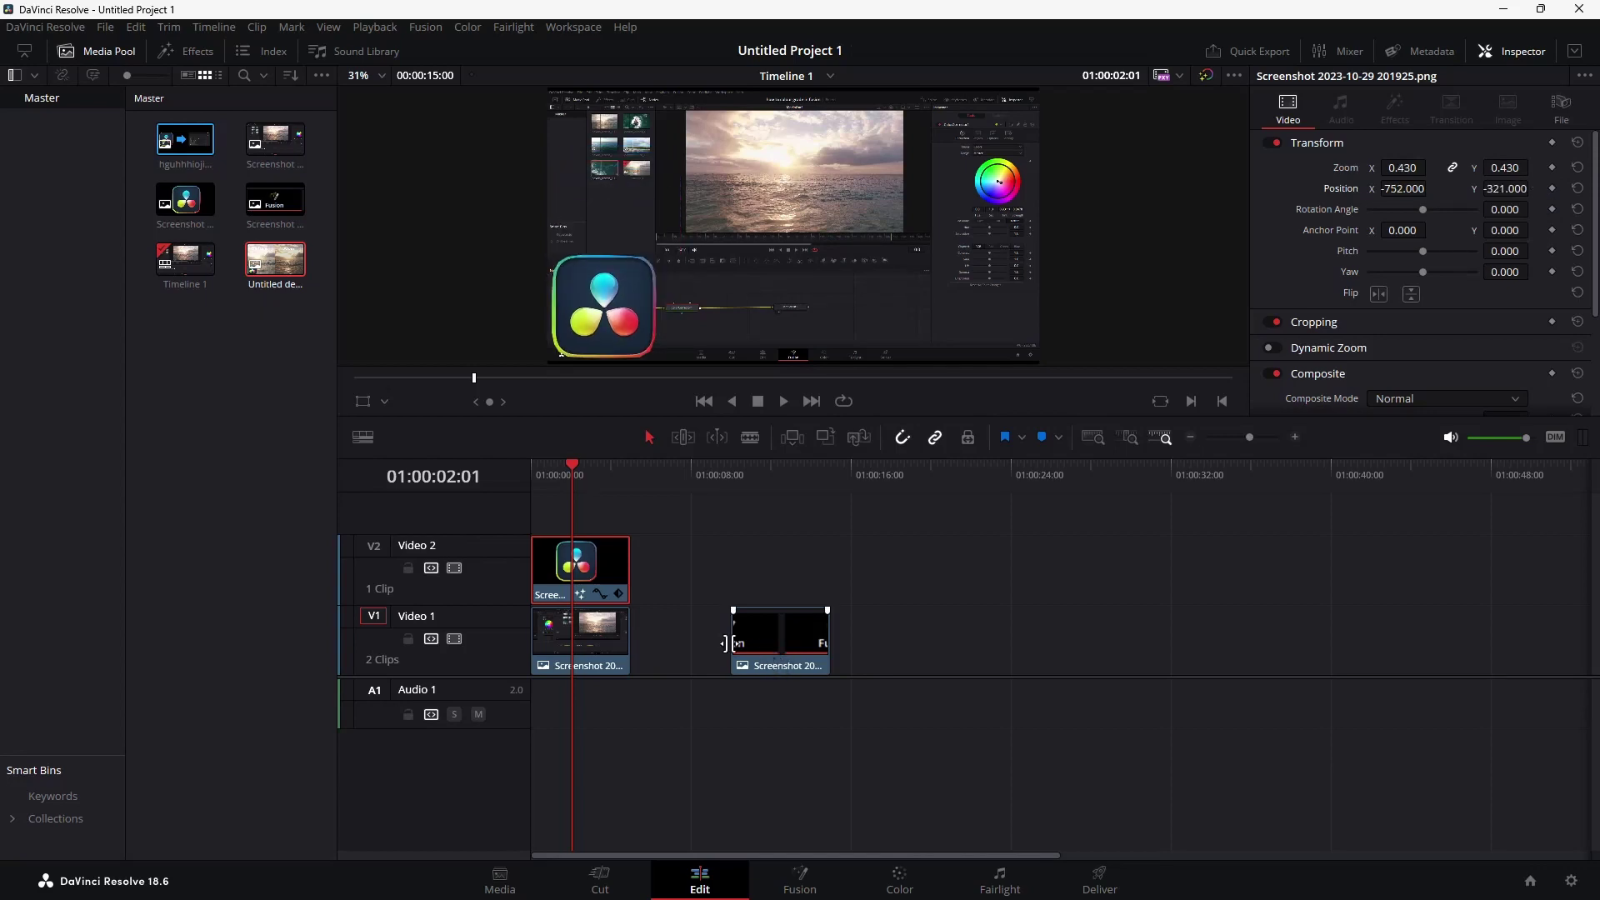
Stack the Fusion screenshot clip on Video 3 above the logo clip and set its zoom to 0.340, position X 578 and Y -181
drag(772, 645, 573, 521)
click(592, 470)
drag(1402, 168, 1517, 188)
drag(1506, 188, 1506, 189)
Reposition the logo clip on Video 2 to X -741 and Y -142
click(583, 594)
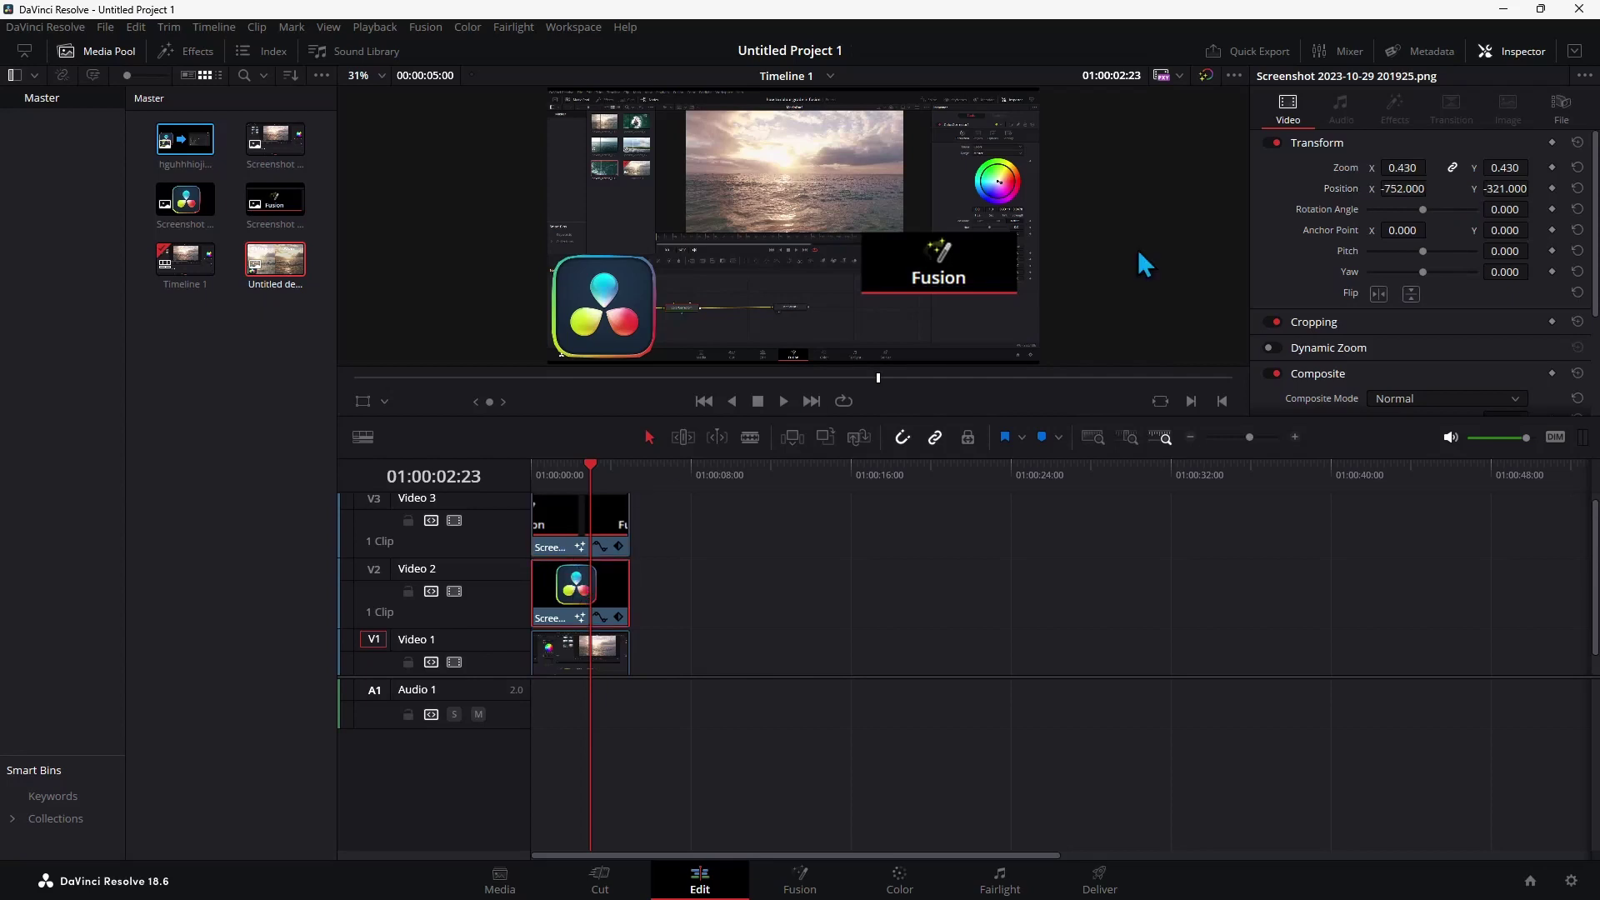
drag(1394, 188, 1533, 188)
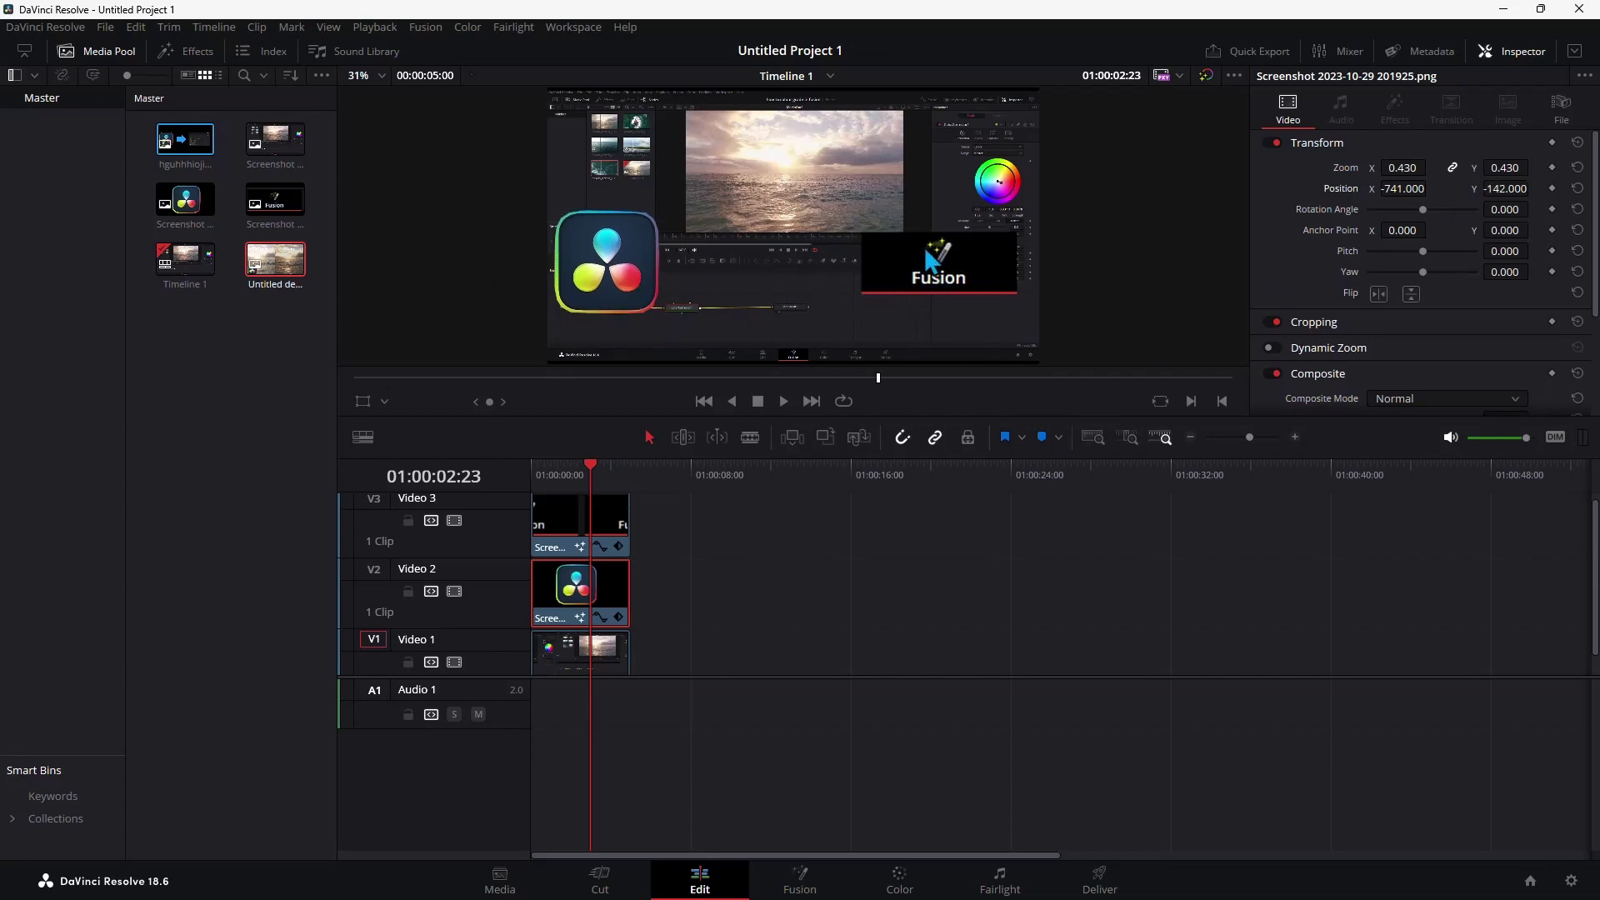
Open the Titles effects and add a Text+ title on Video 4 above the stacked clips at the timeline start
double_click(280, 251)
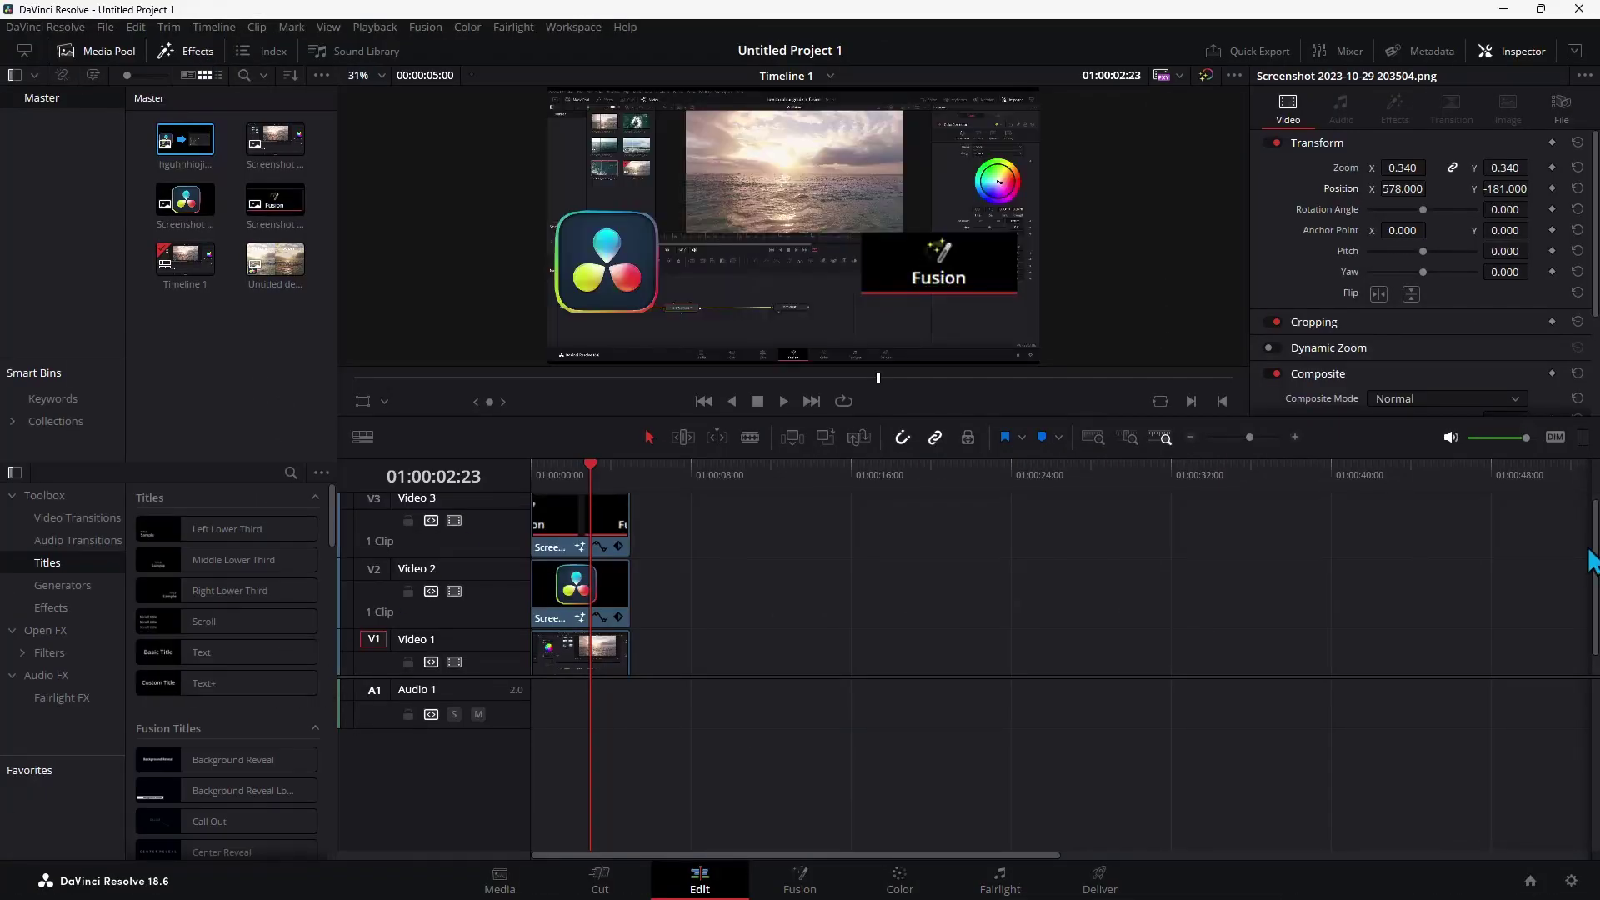
drag(265, 678, 524, 515)
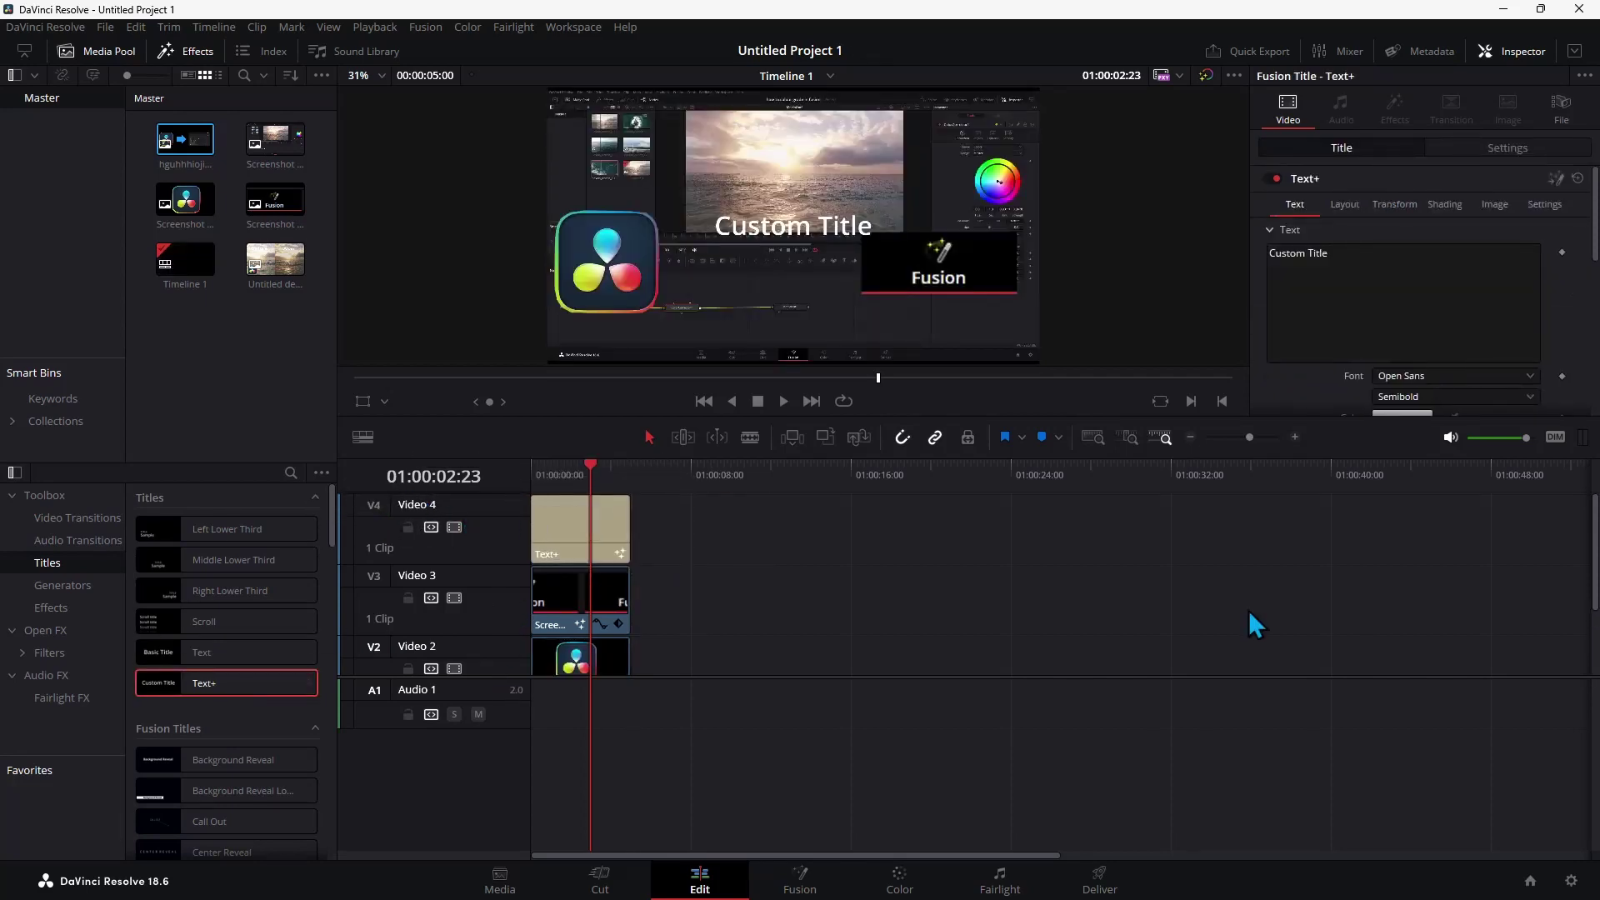
Change the Text+ title on Video 4 to read "colour grading in fusion" and set its font style to Extrabold
click(617, 524)
drag(1339, 260, 1258, 263)
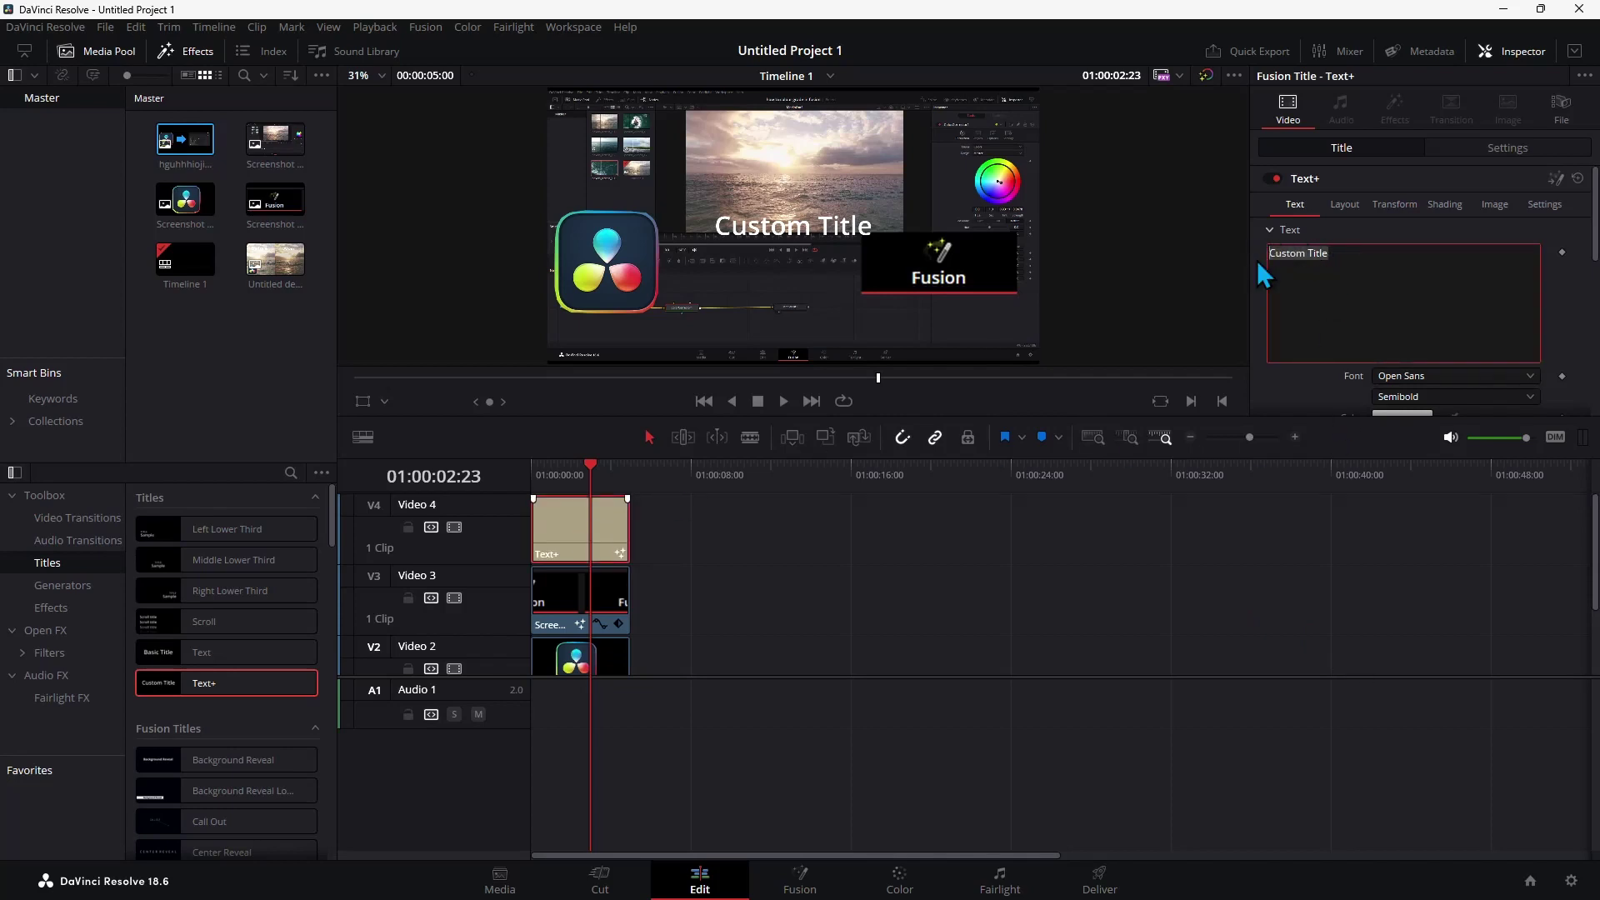
key(BackSpace)
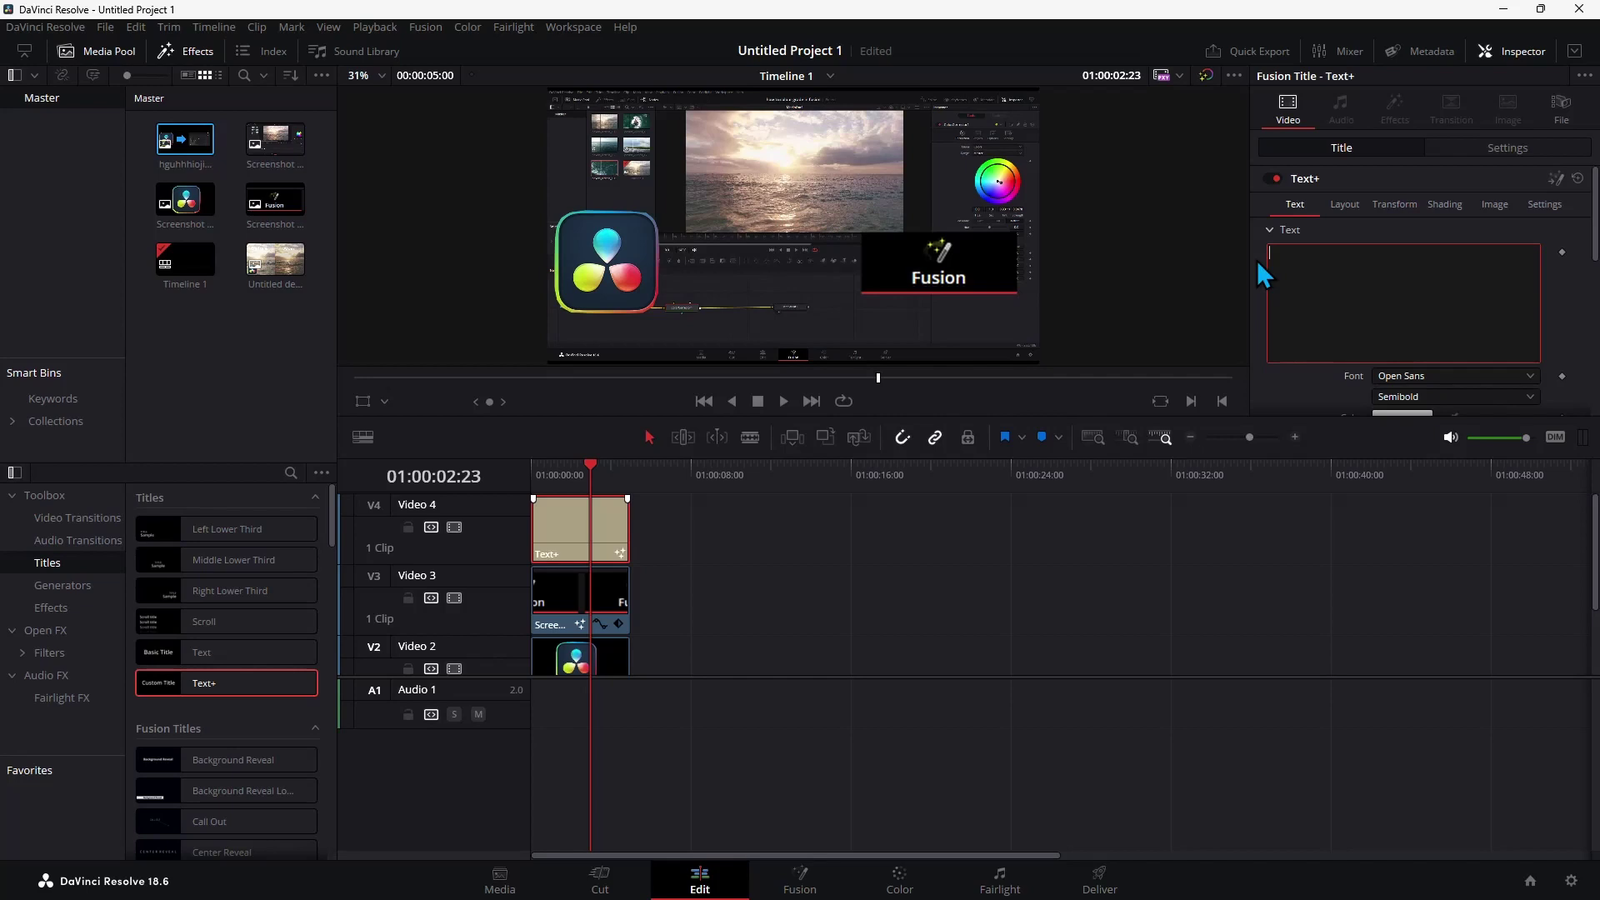
text(colourgrading in fusion)
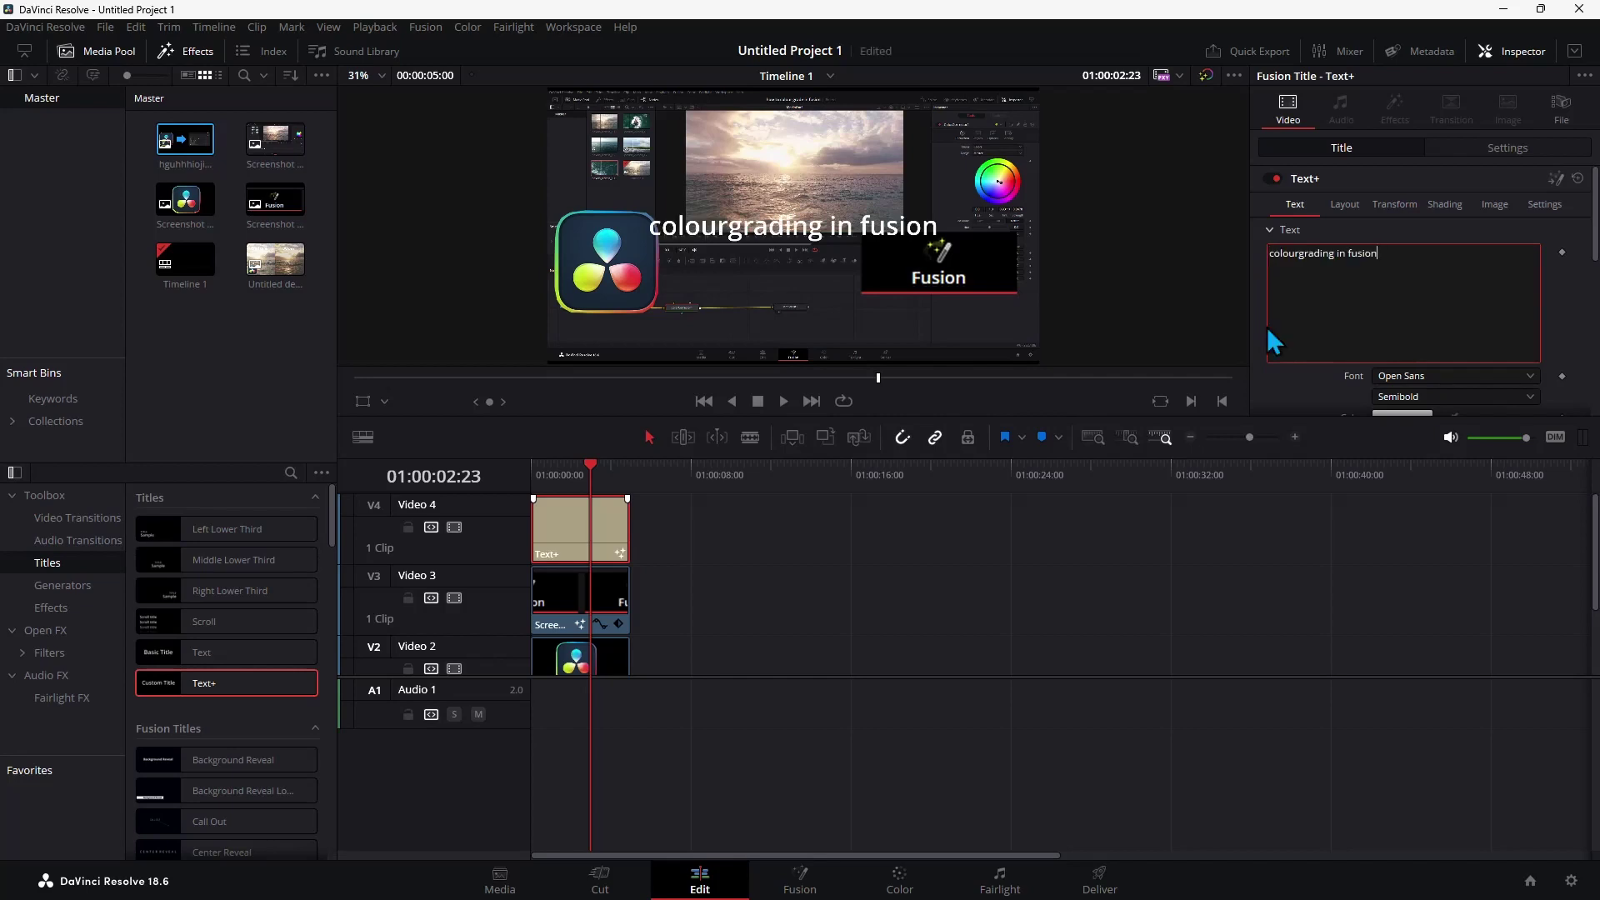
click(1302, 253)
scroll(1416, 350, down, 1)
click(1416, 347)
click(1412, 442)
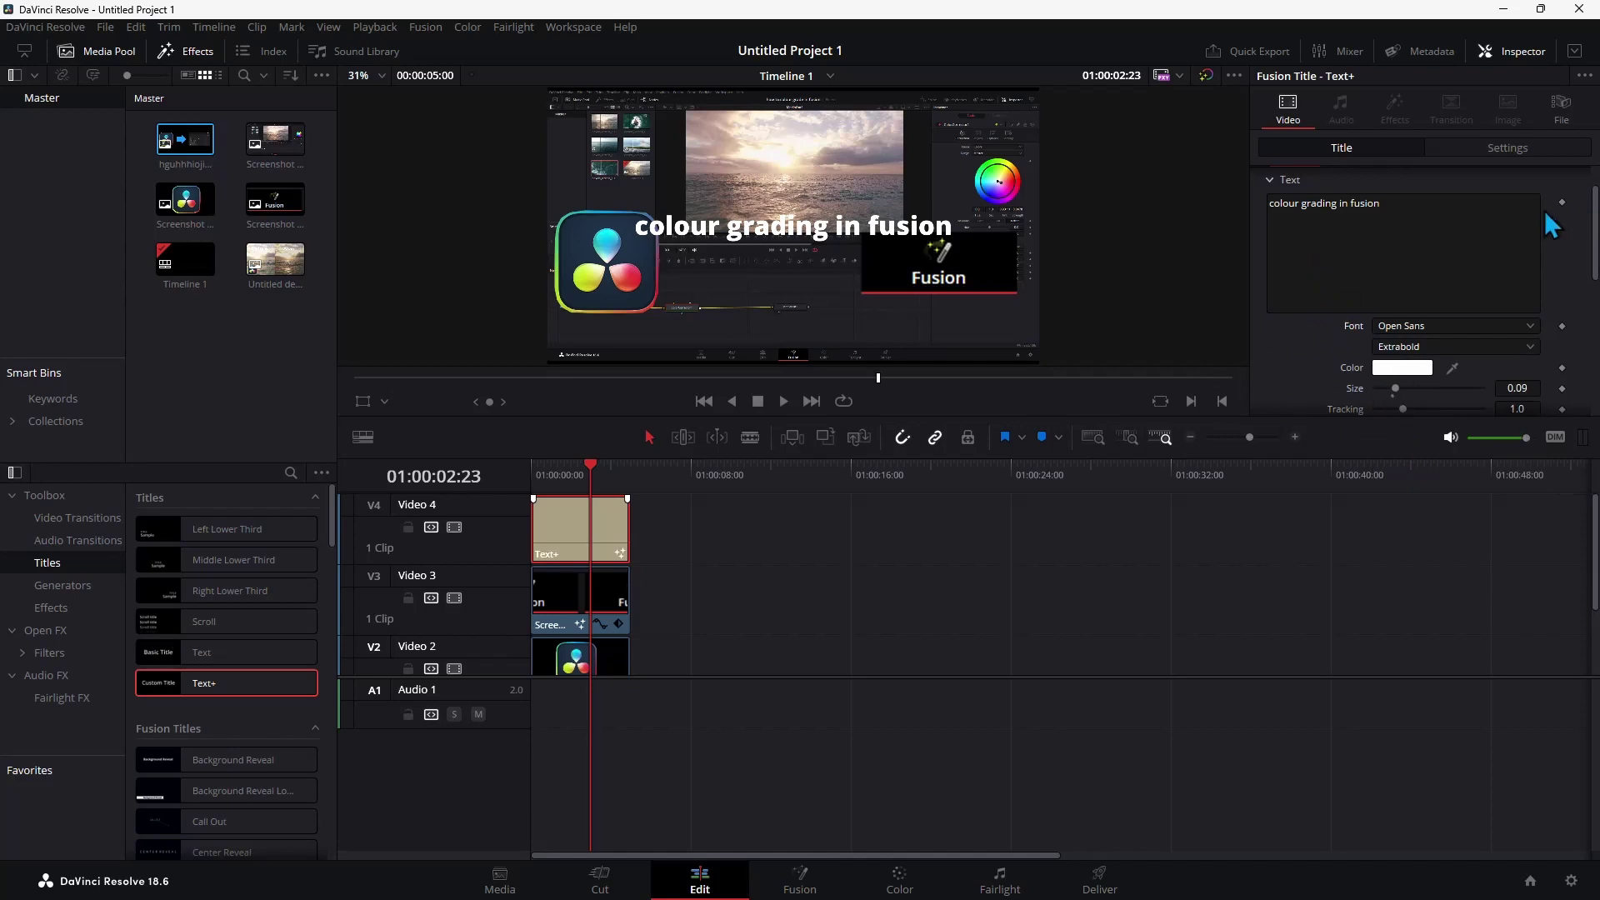
Move the title up by setting V Anchor to 5.97 and H Anchor to 0.08, and enlarge its size to 0.126
scroll(1443, 266, down, 3)
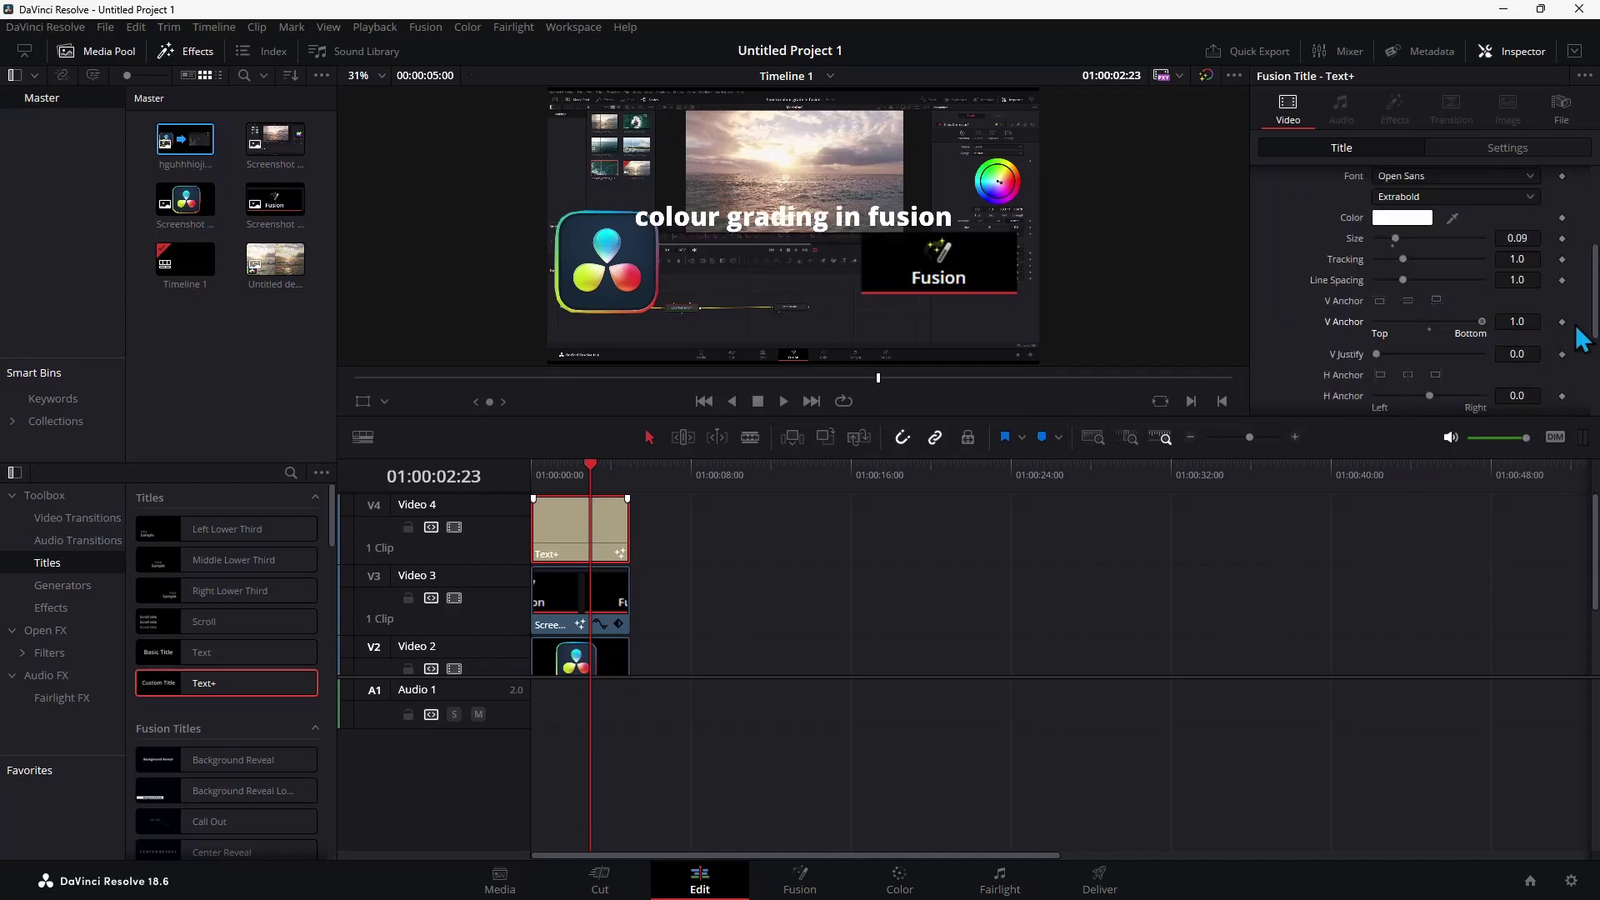
click(1521, 321)
text(5)
key(Return)
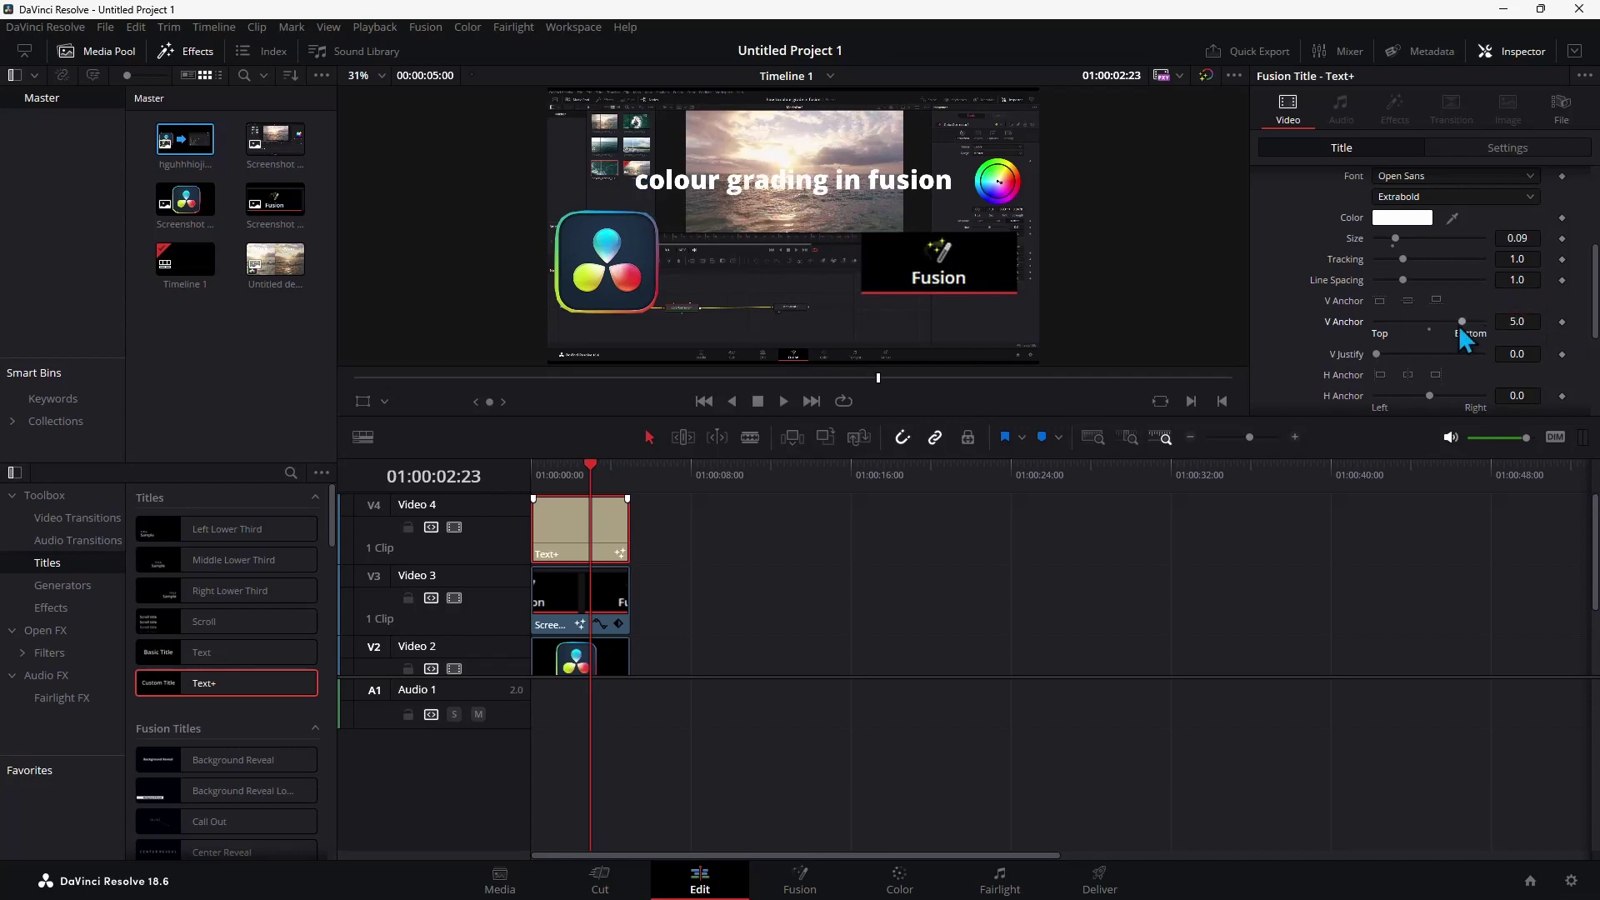
drag(1459, 325, 1475, 328)
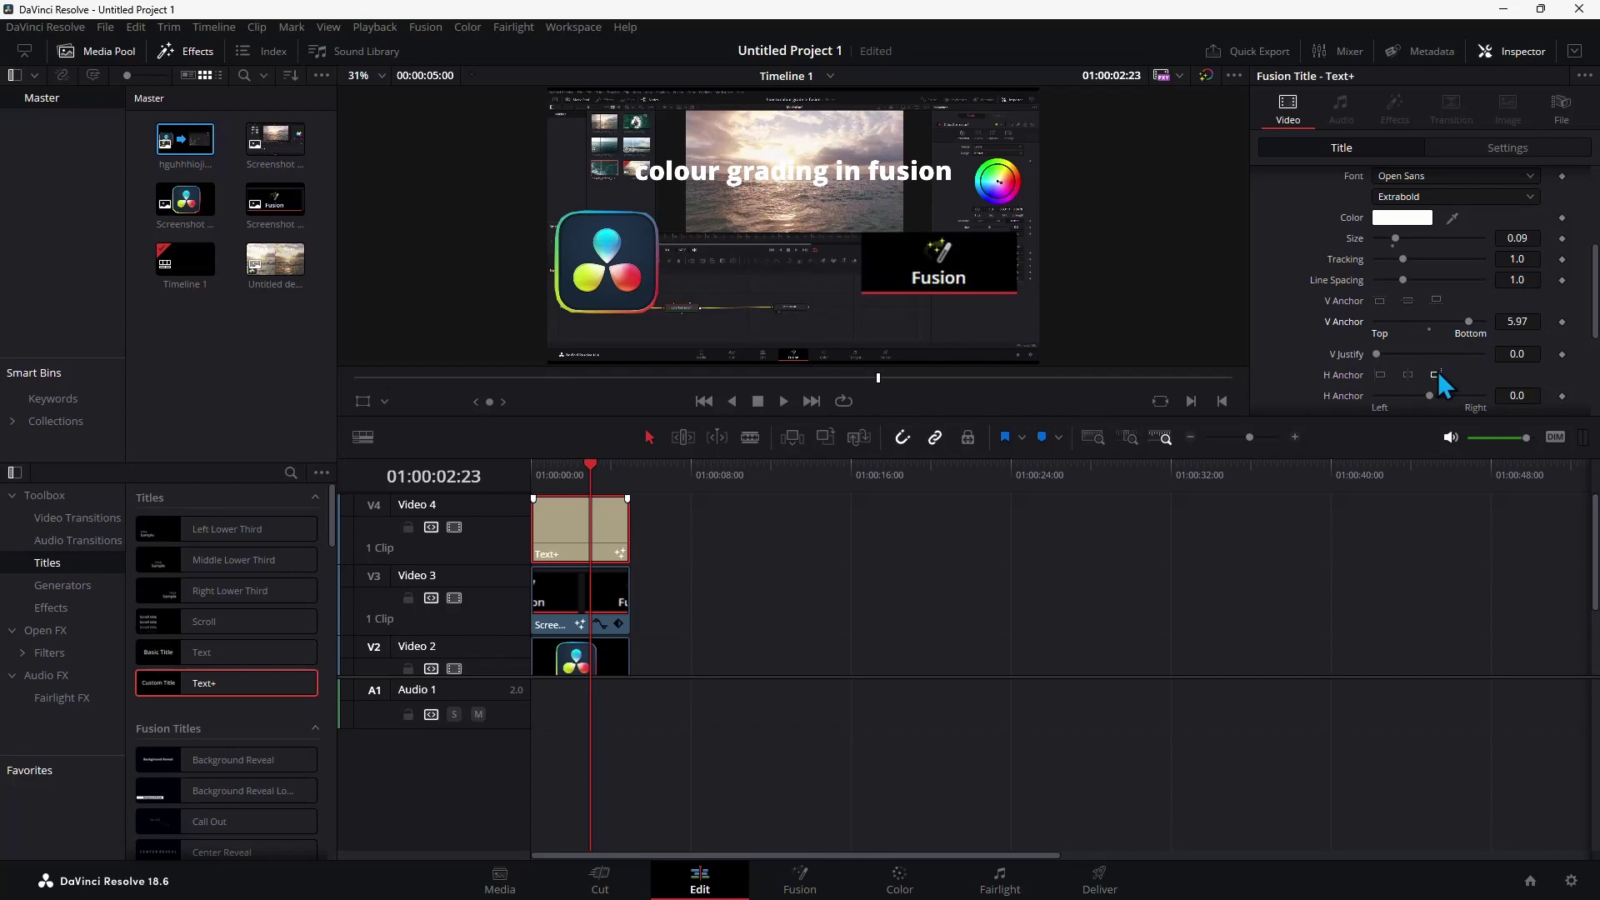
drag(1432, 397, 1435, 388)
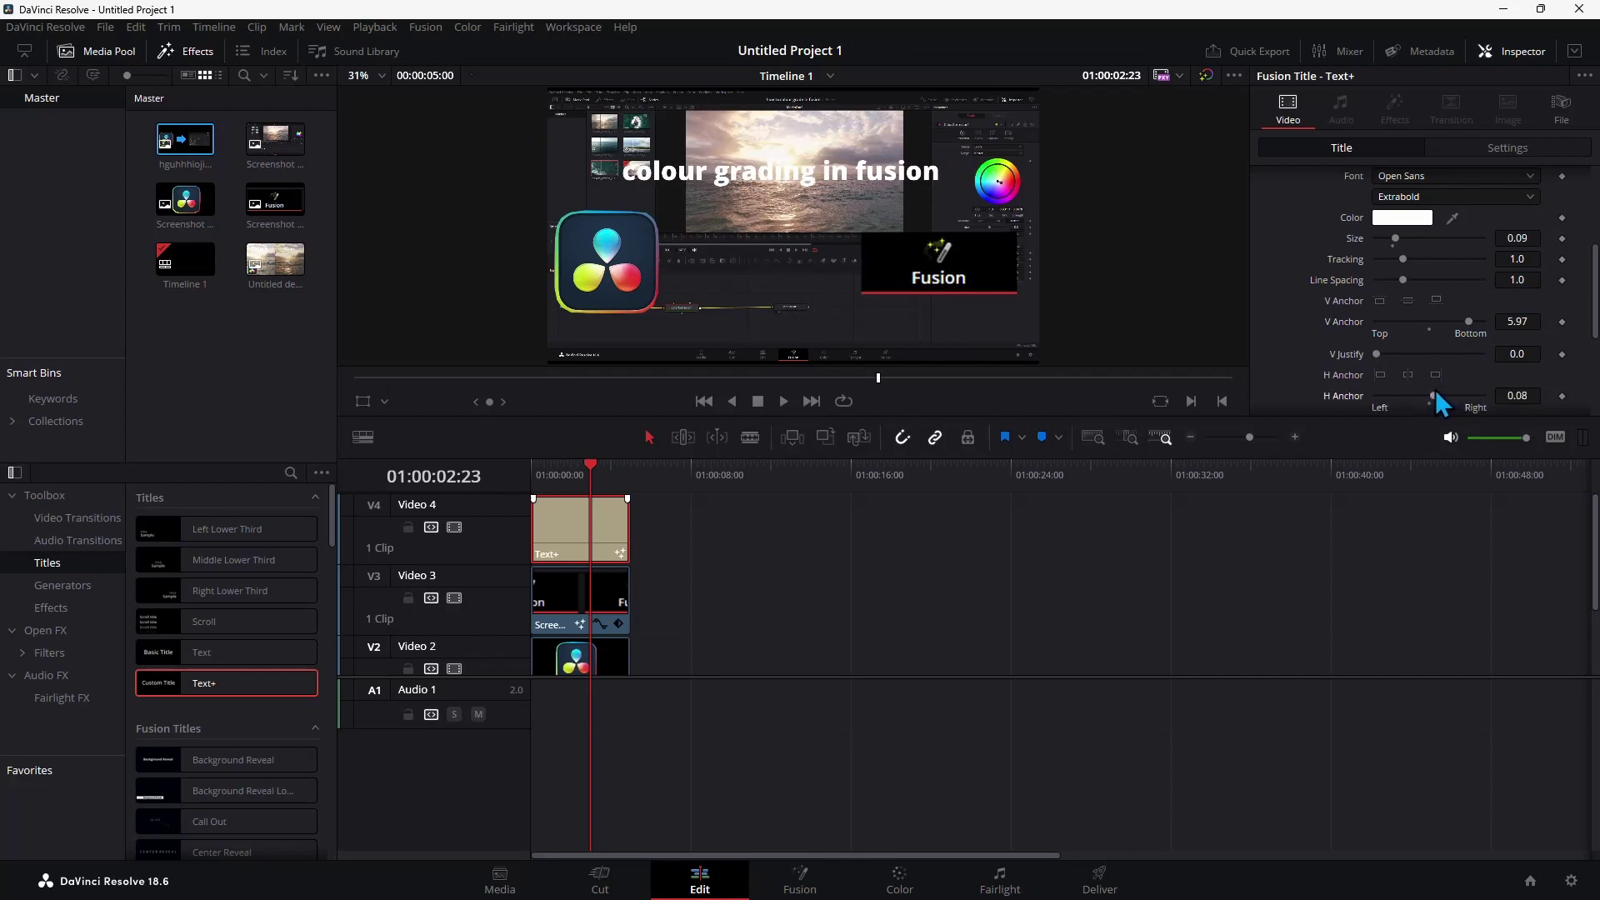
scroll(1437, 388, up, 1)
drag(1396, 288, 1404, 303)
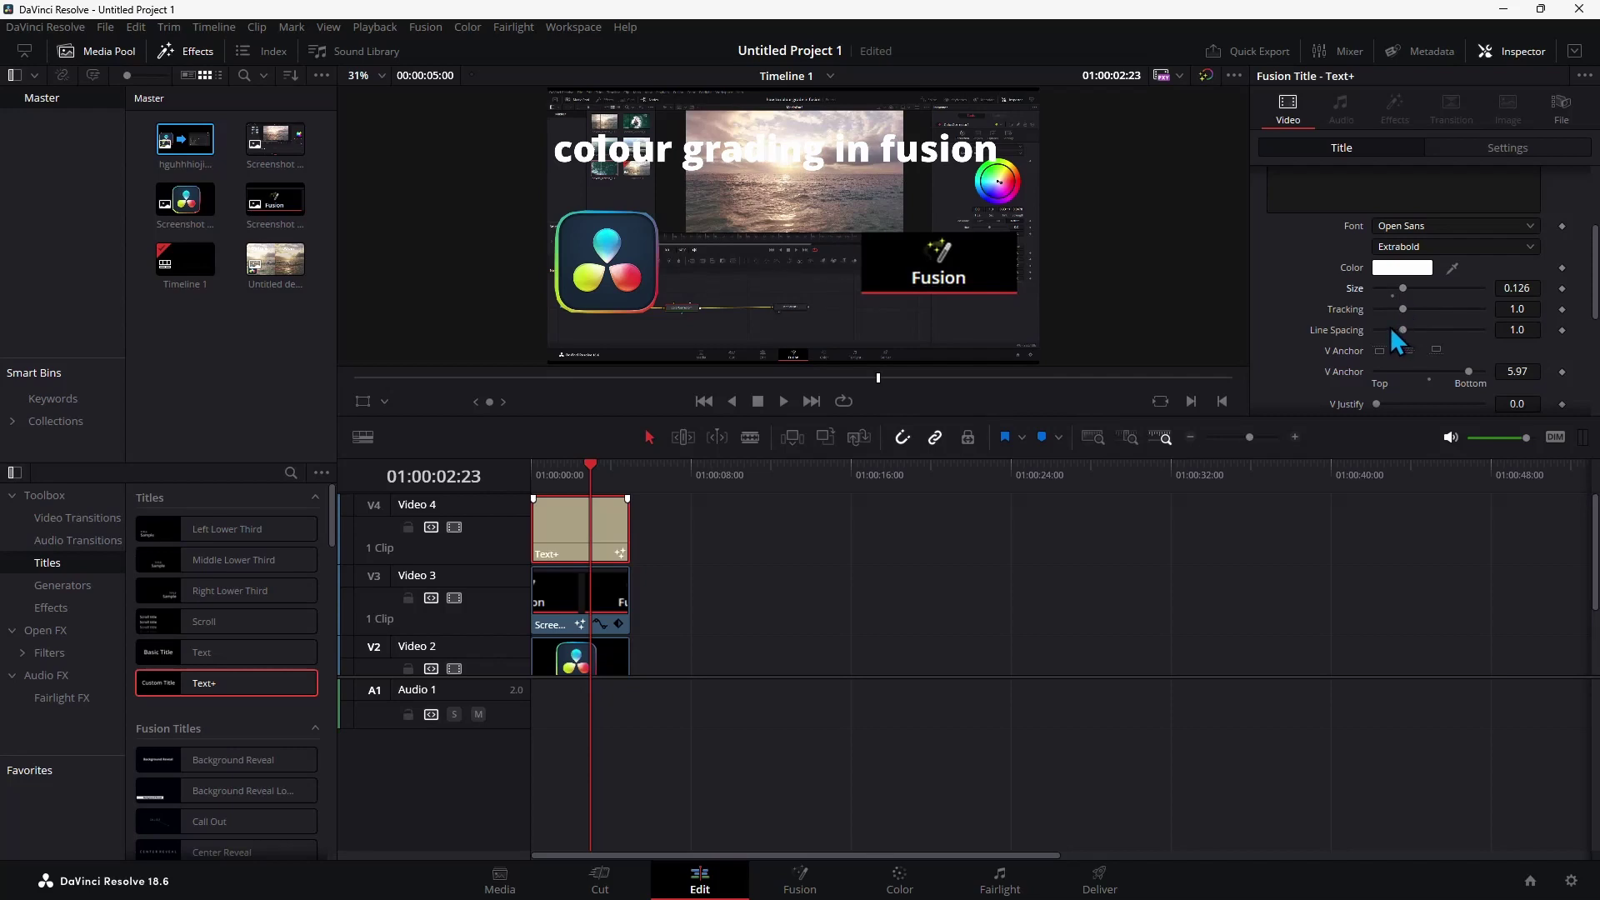
Grade the Video 1 background clip on the Color page with Offset 28.25, Gain 0.85, Gamma 0.01 and slightly lower Lift, and return to the Edit page
click(899, 881)
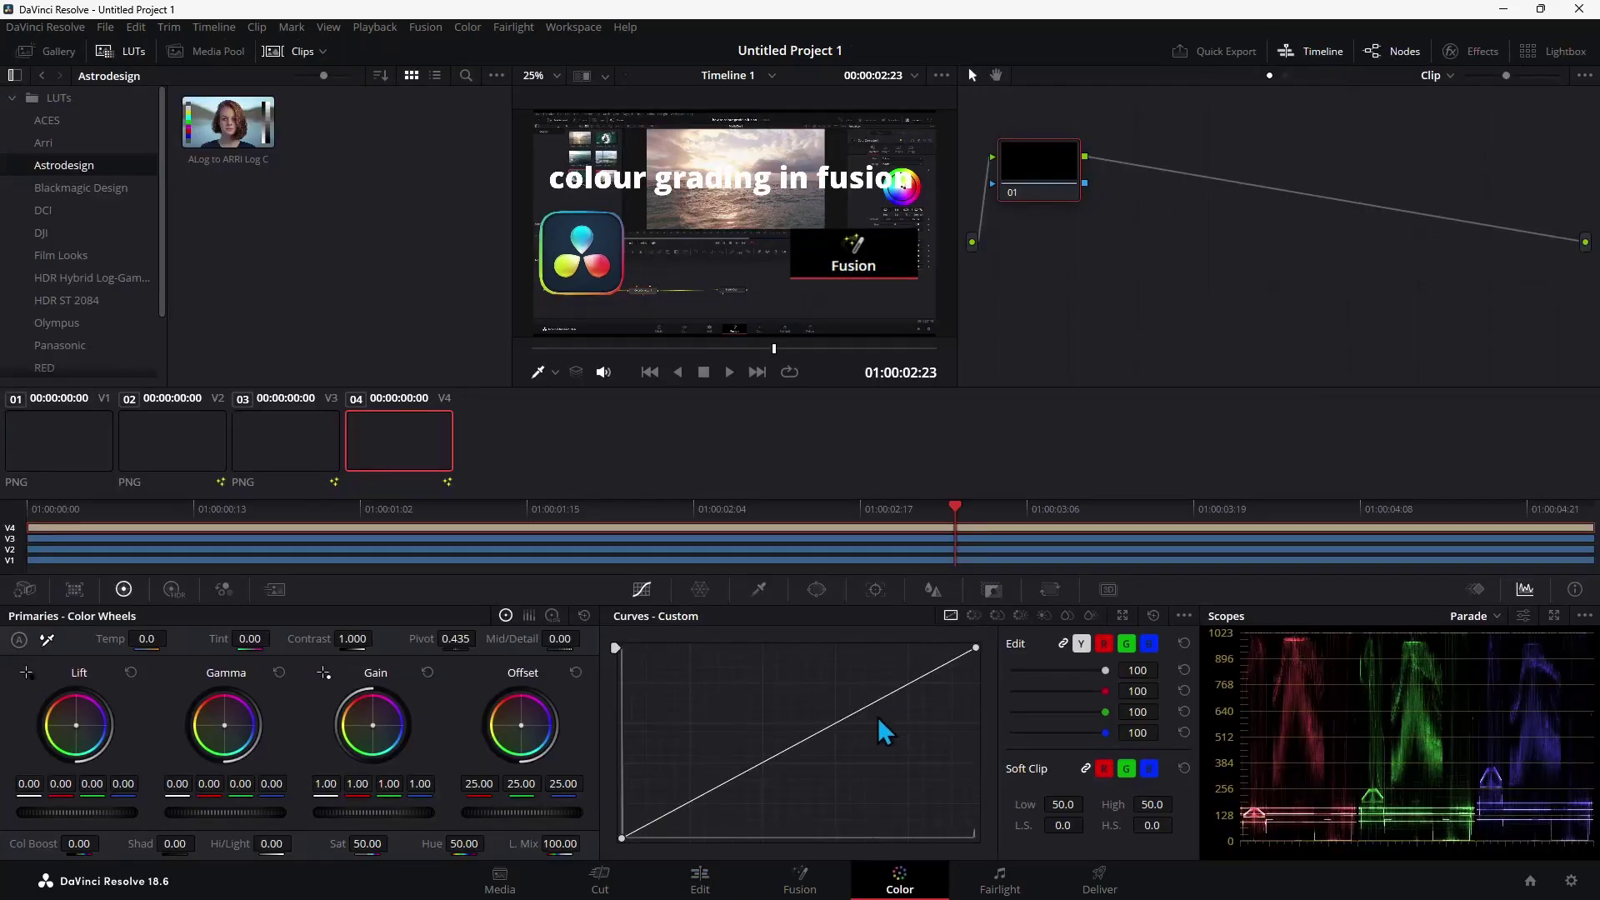
click(70, 432)
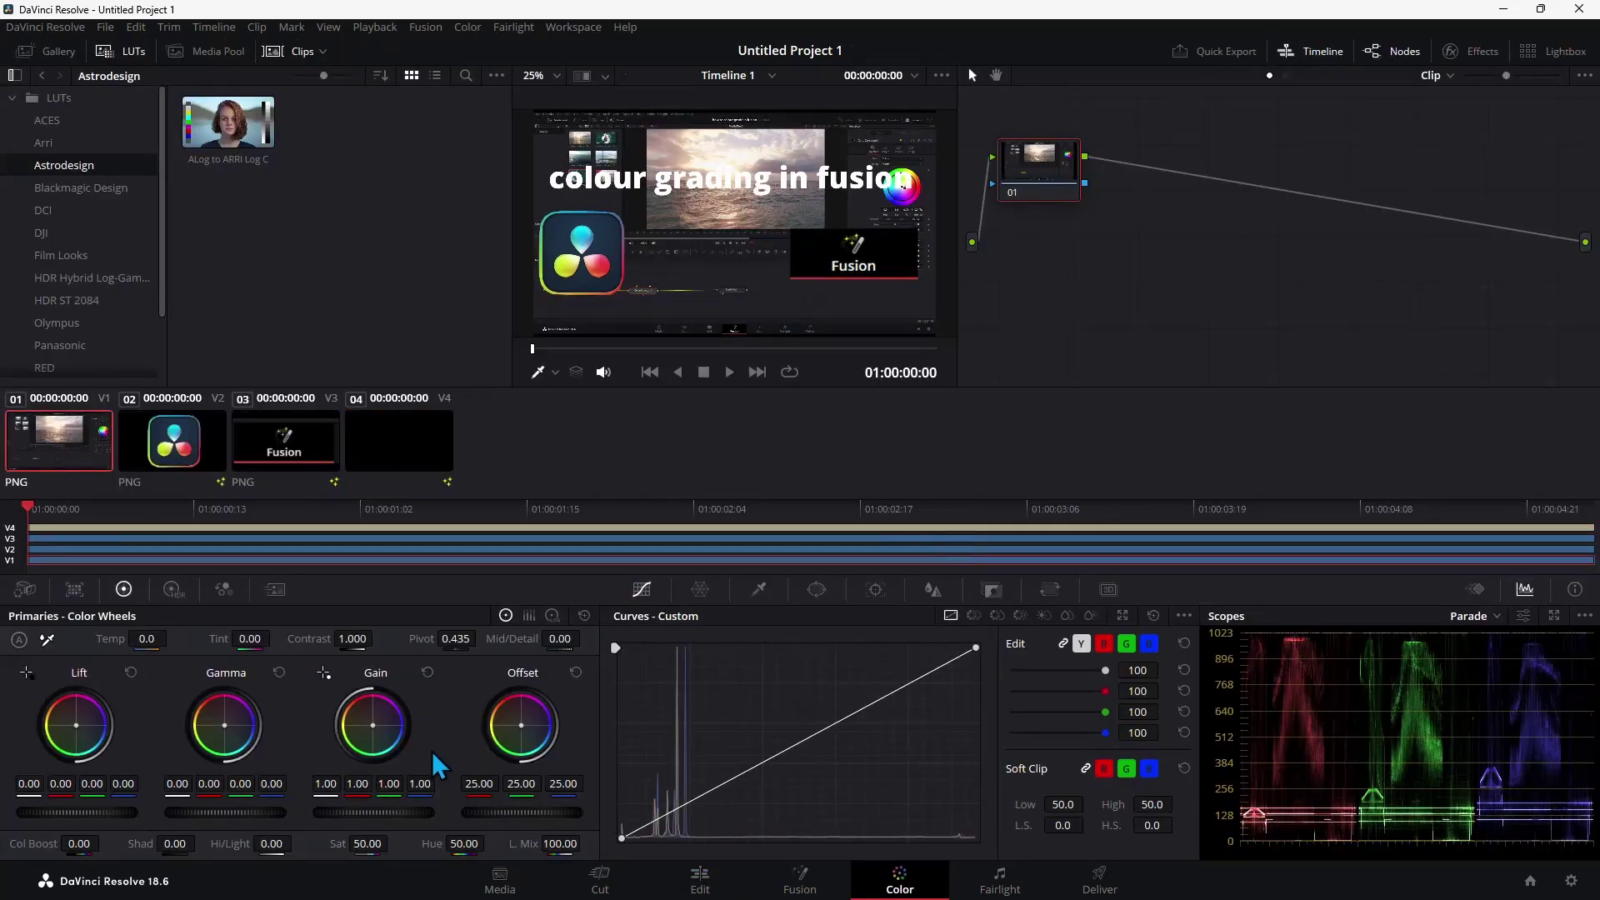
drag(521, 813, 554, 829)
drag(386, 817, 345, 825)
drag(225, 829, 229, 829)
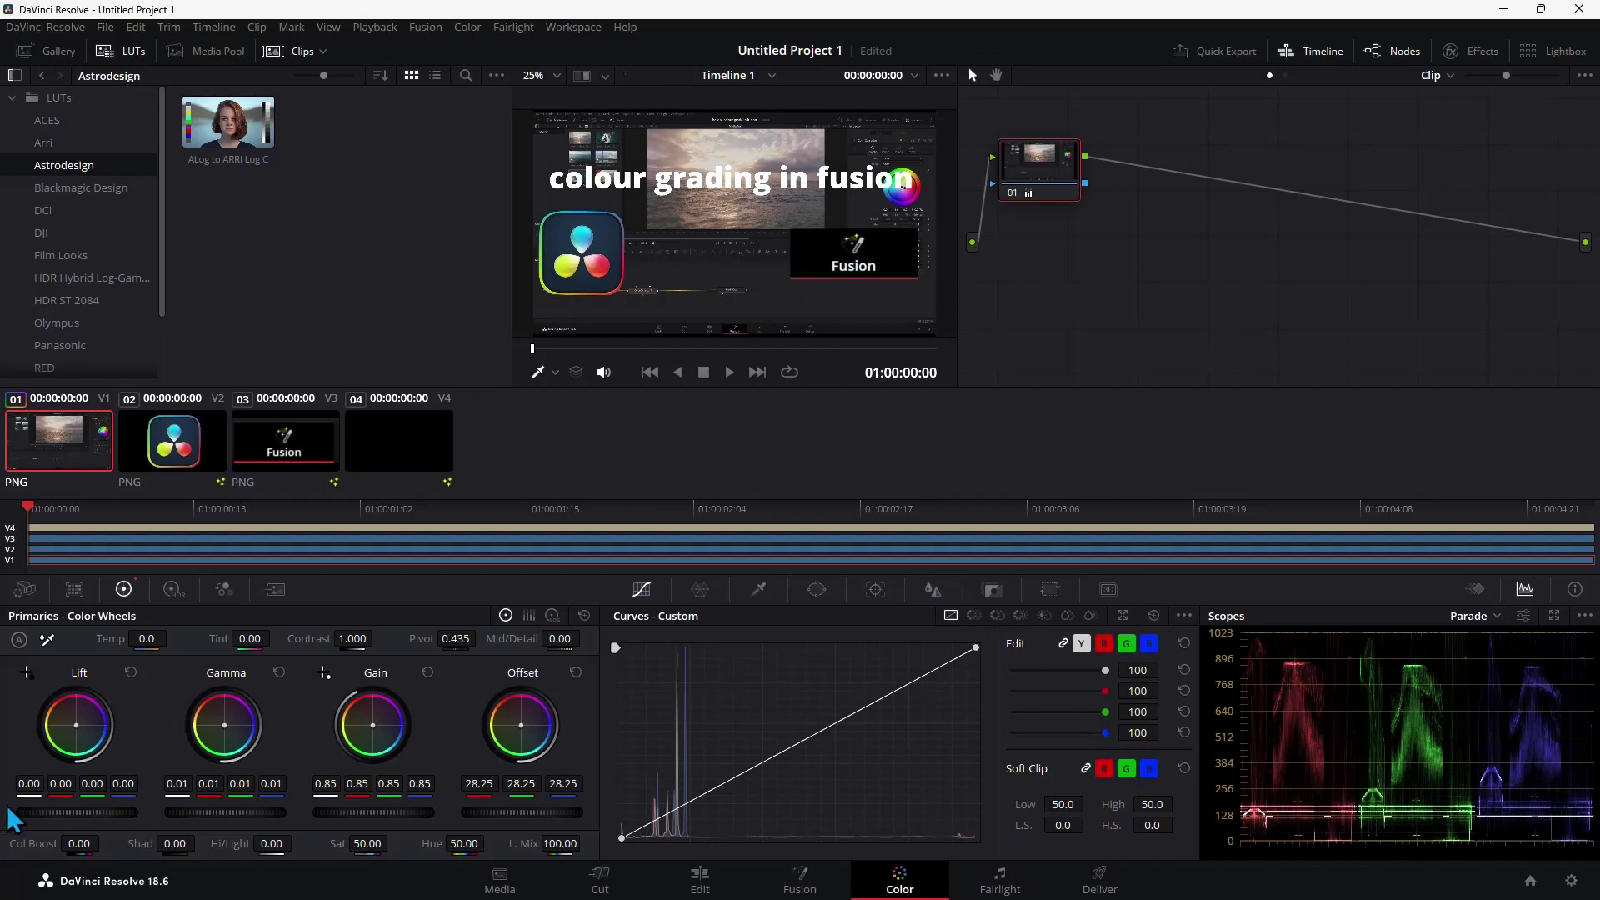
drag(50, 825, 46, 825)
key(shift+4)
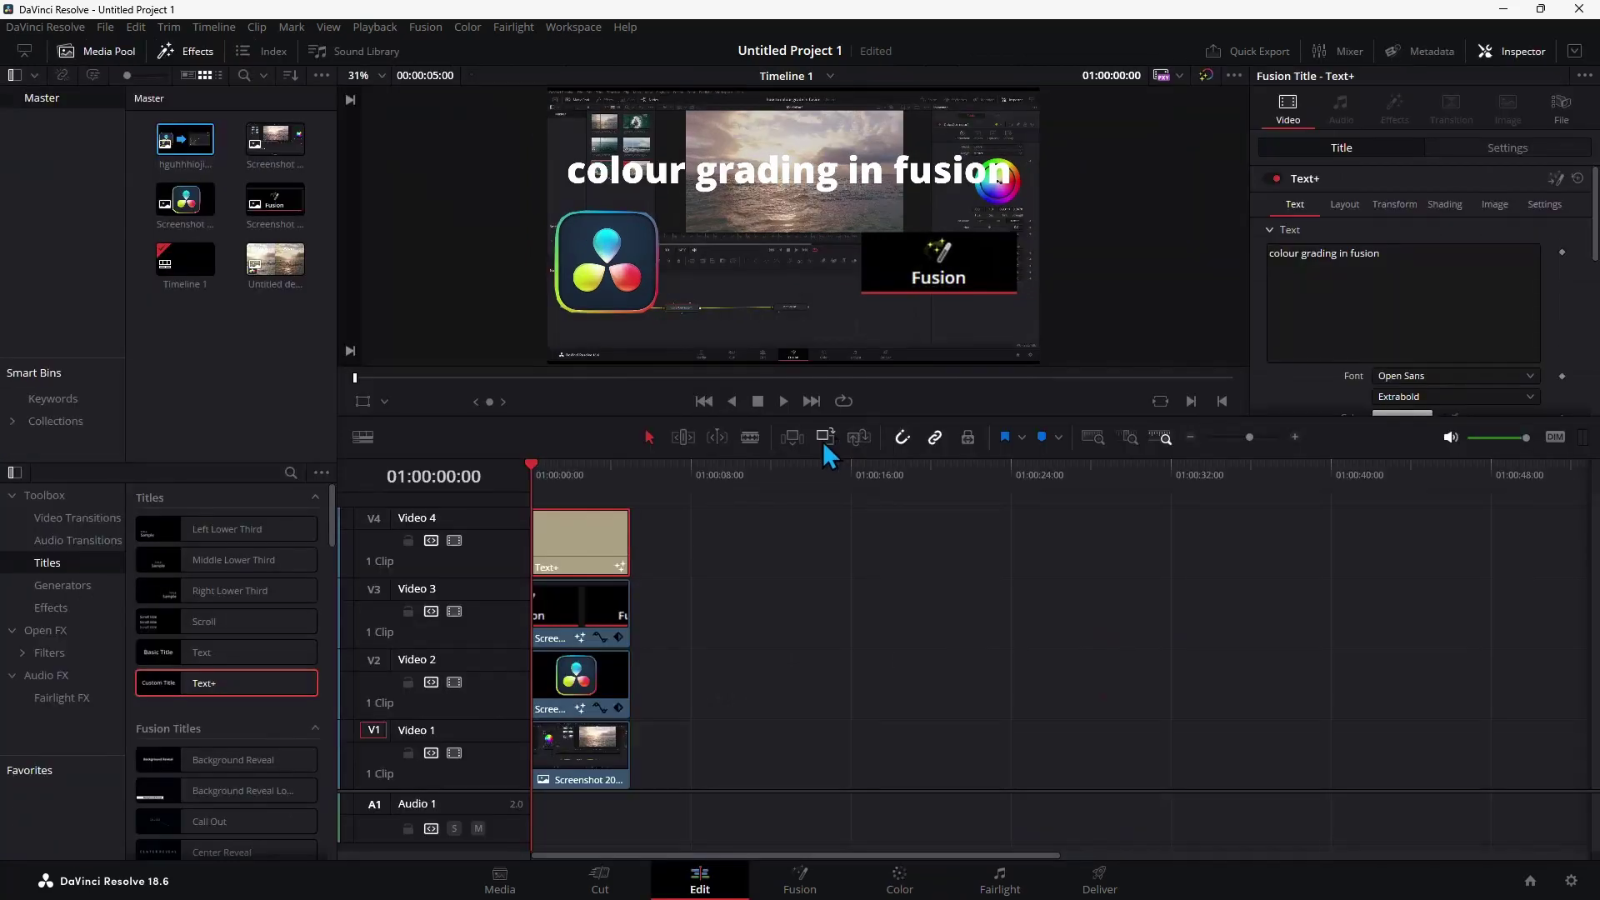